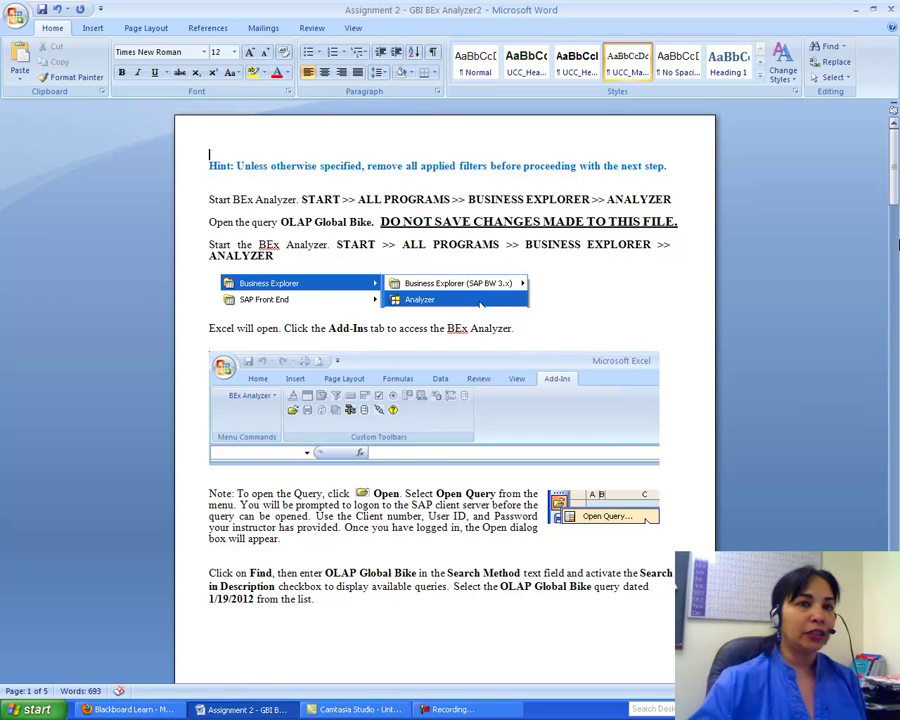
Launch the Business Explorer Analyzer from the installed programs
{"action": "left_click_drag", "start_coordinate": [893, 180], "coordinate": [865, 281]}
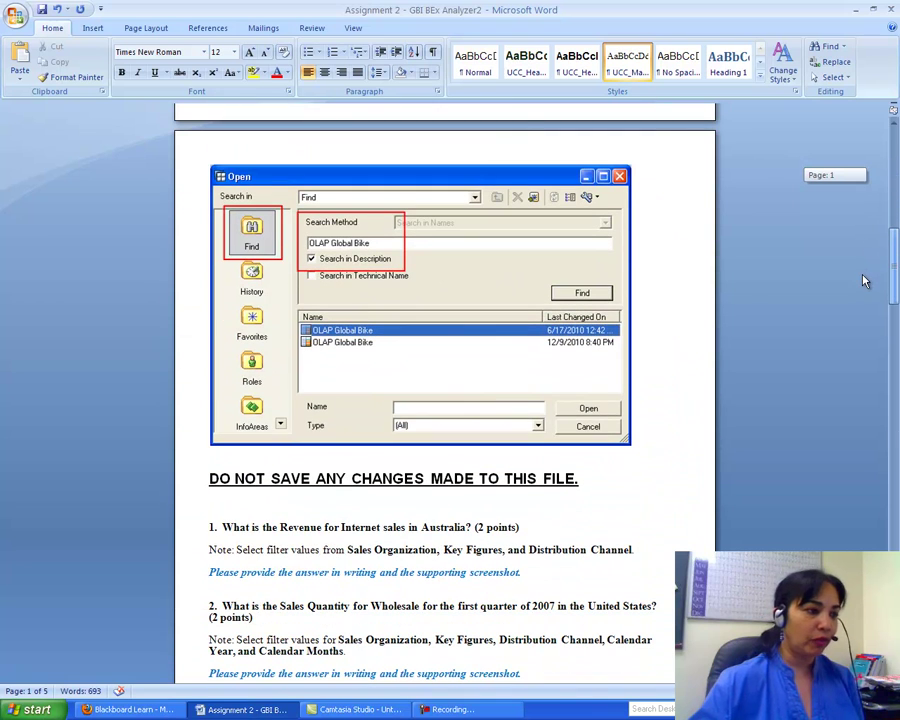
{"action": "left_click", "coordinate": [37, 709]}
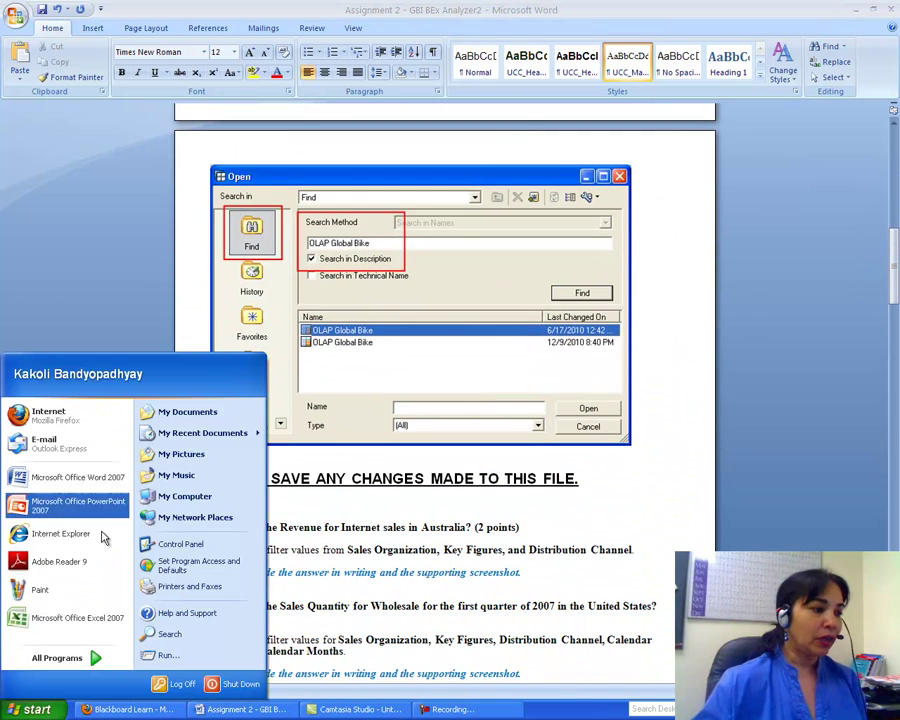
{"action": "left_click", "coordinate": [57, 657]}
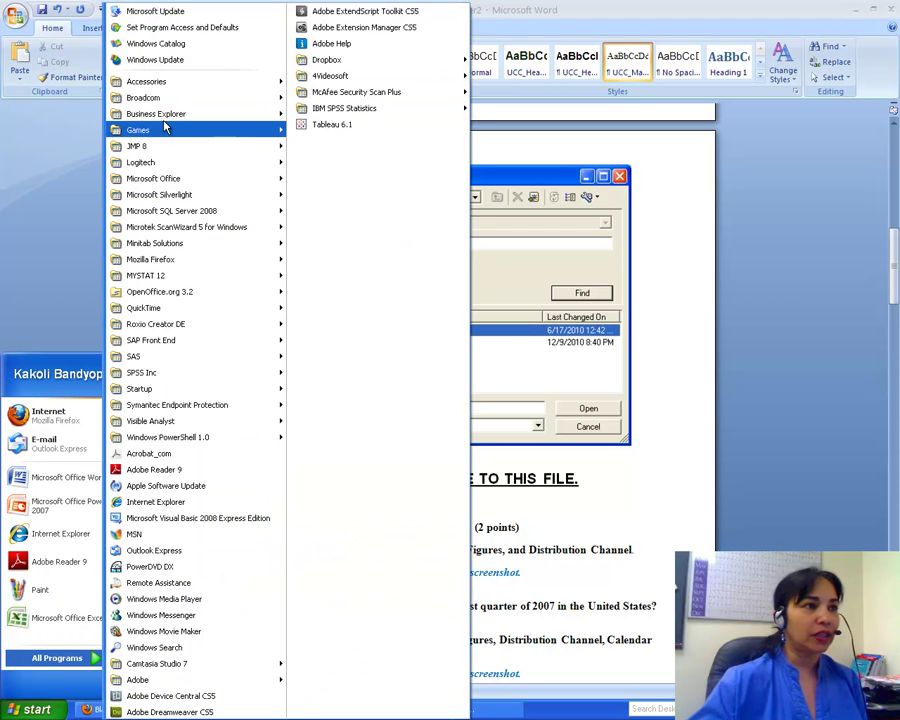
{"action": "mouse_move", "coordinate": [179, 114]}
{"action": "left_click", "coordinate": [318, 128]}
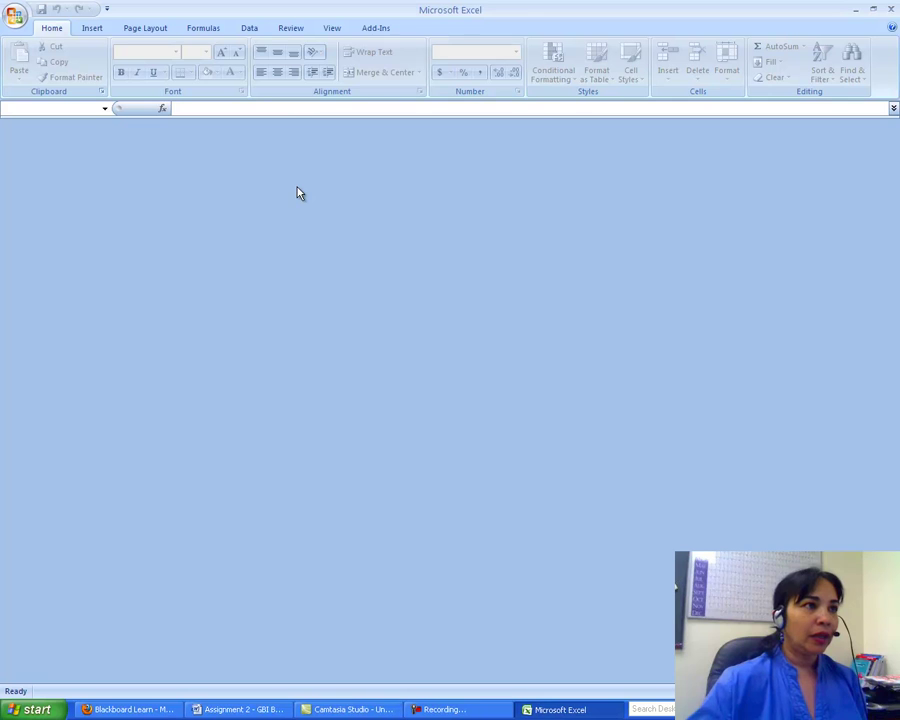
Start opening a BEx query and log on to the BELFAST system with client 800, entering the account password
{"action": "left_click", "coordinate": [377, 31]}
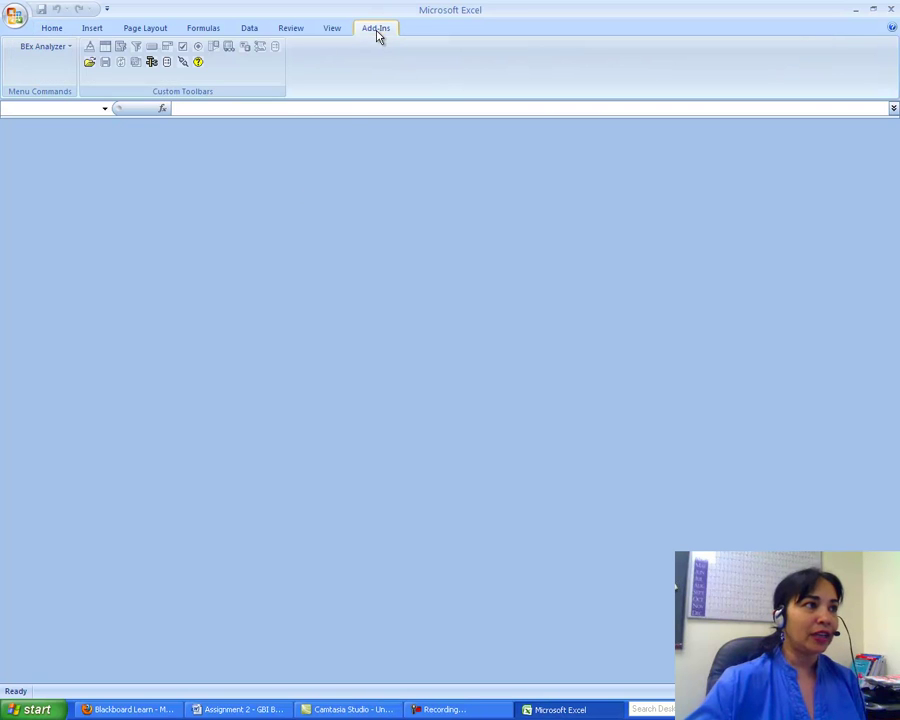
{"action": "left_click", "coordinate": [91, 64]}
{"action": "left_click", "coordinate": [116, 72]}
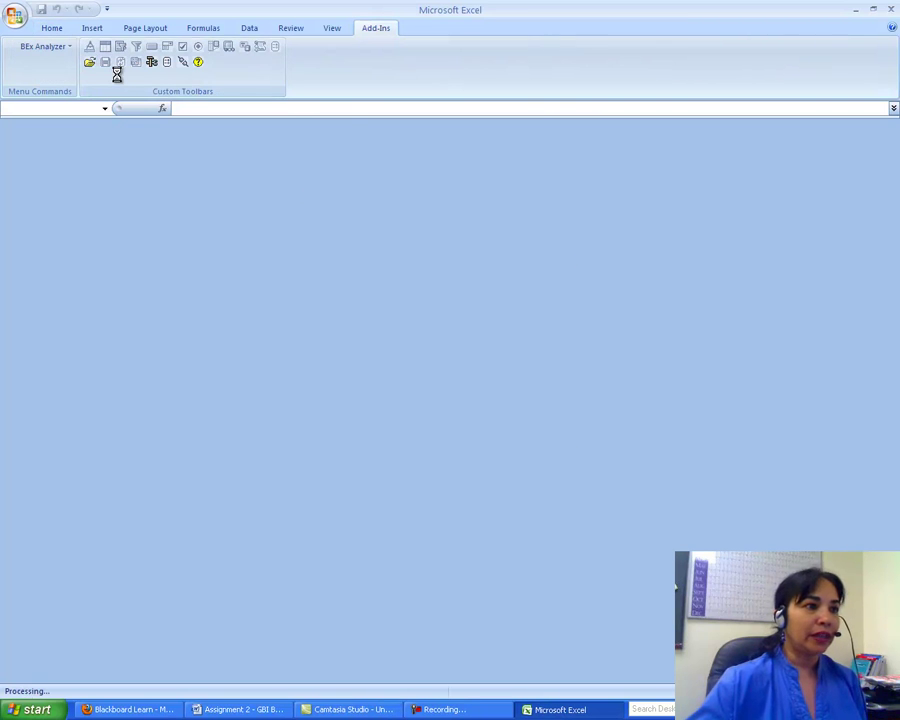
{"action": "left_click", "coordinate": [386, 320]}
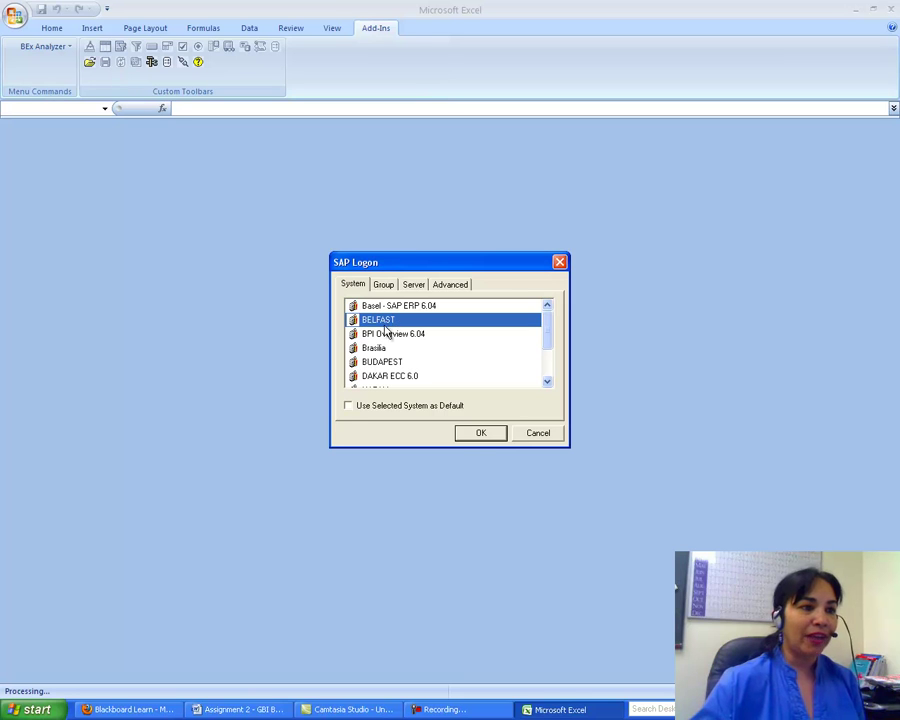
{"action": "left_click", "coordinate": [463, 434]}
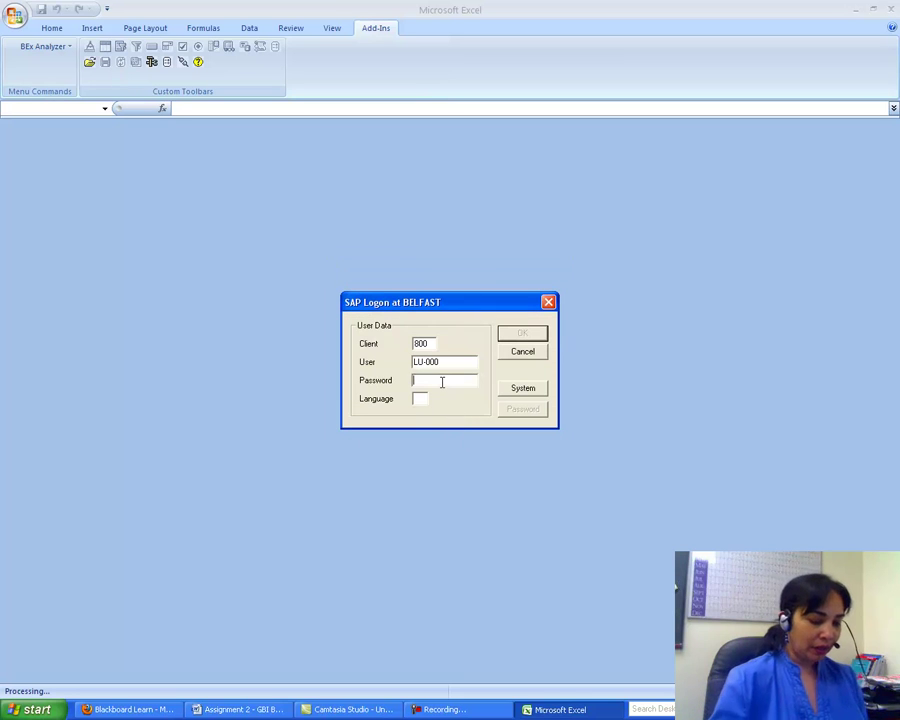
{"action": "type", "text": "*****"}
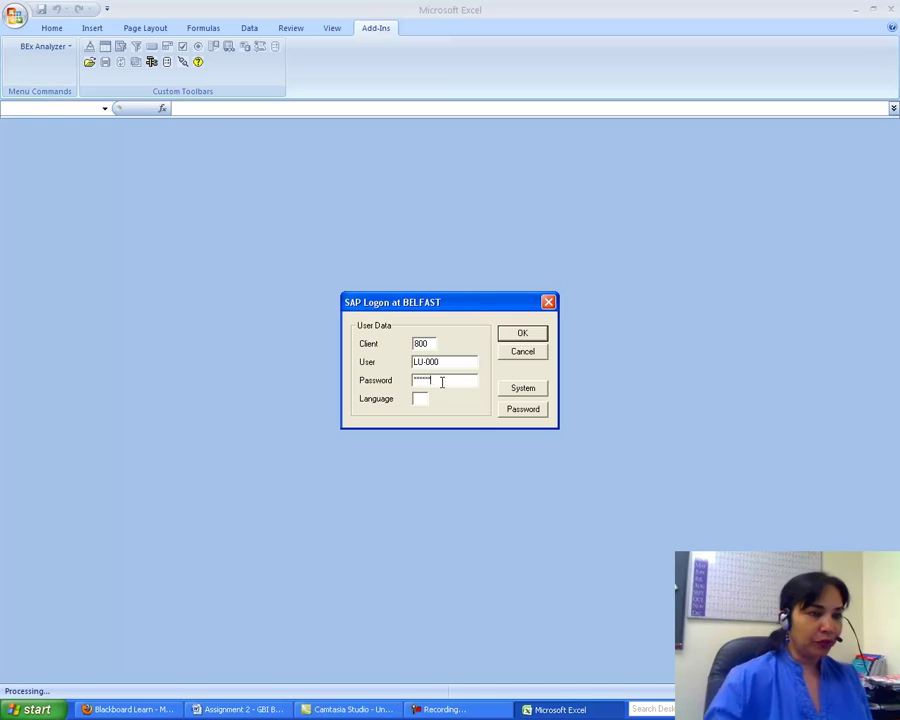
{"action": "type", "text": "***"}
{"action": "left_click", "coordinate": [522, 333]}
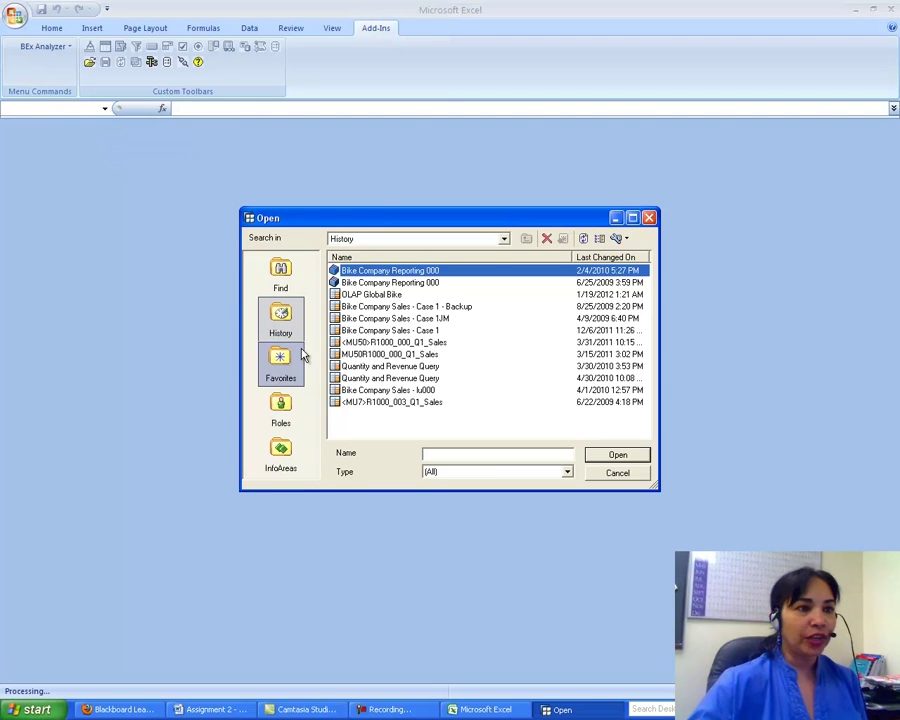
Open the OLAP Global Bike query dated 1/19/2012 from the history list
{"action": "left_click", "coordinate": [384, 296]}
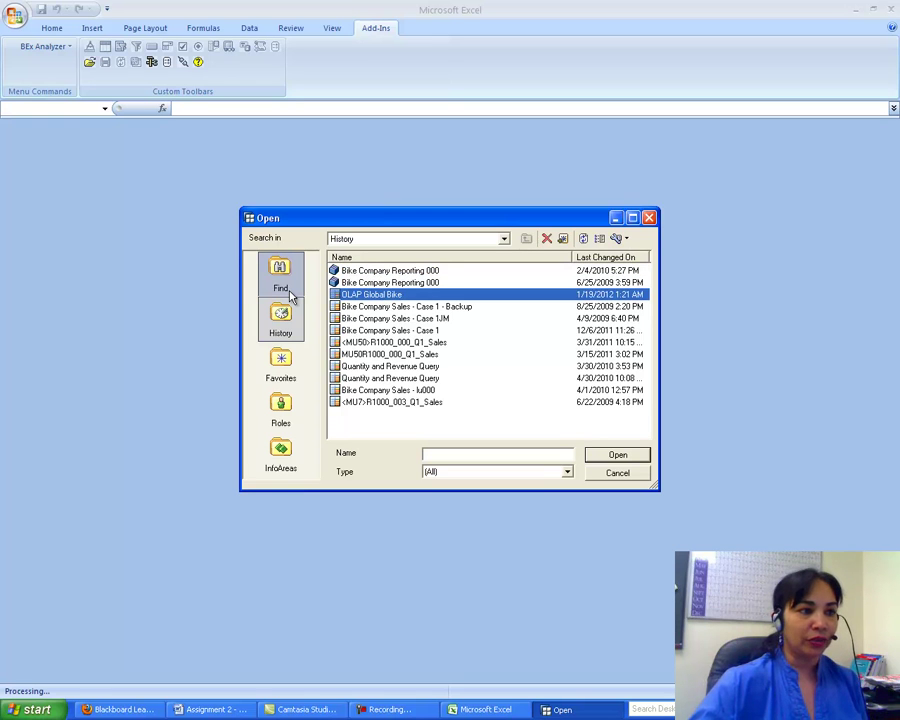
{"action": "left_click", "coordinate": [618, 457]}
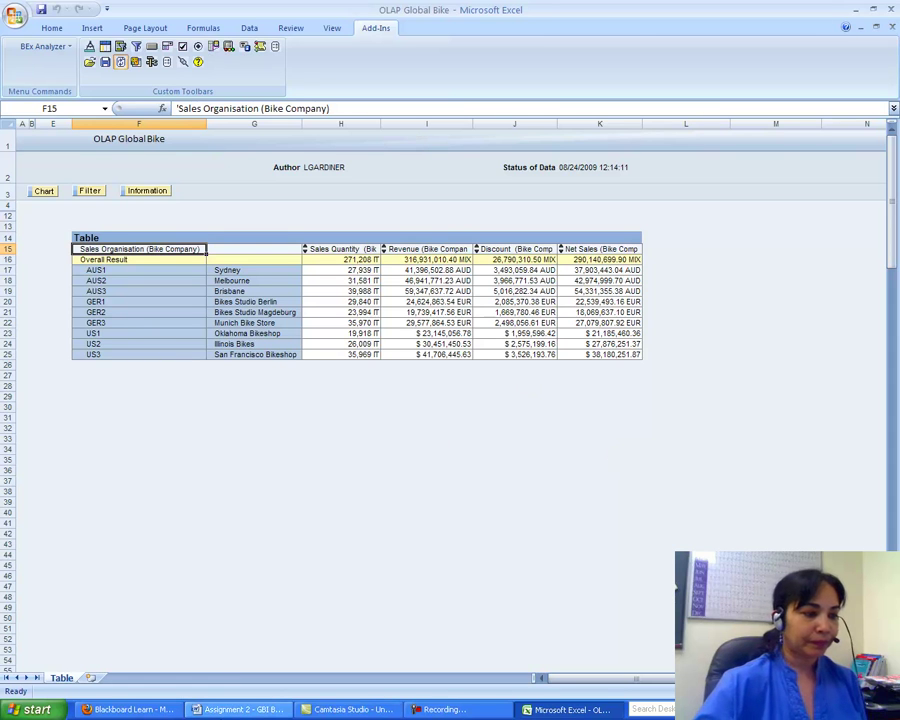
Review the first questions in the Word assignment document and create a new blank Word document
{"action": "left_click", "coordinate": [240, 710]}
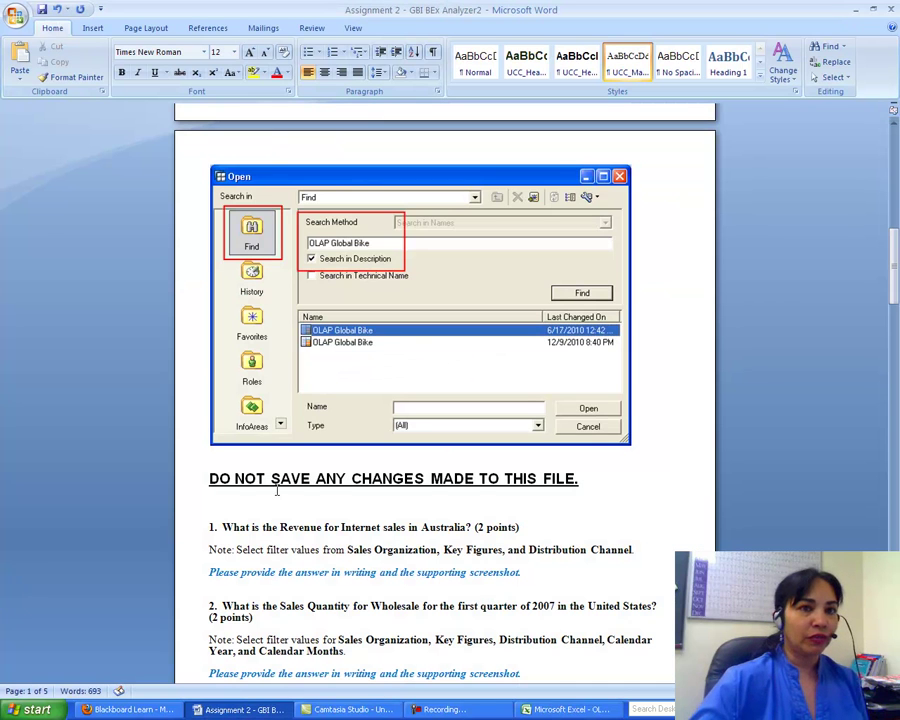
{"action": "left_click_drag", "start_coordinate": [896, 260], "coordinate": [888, 287]}
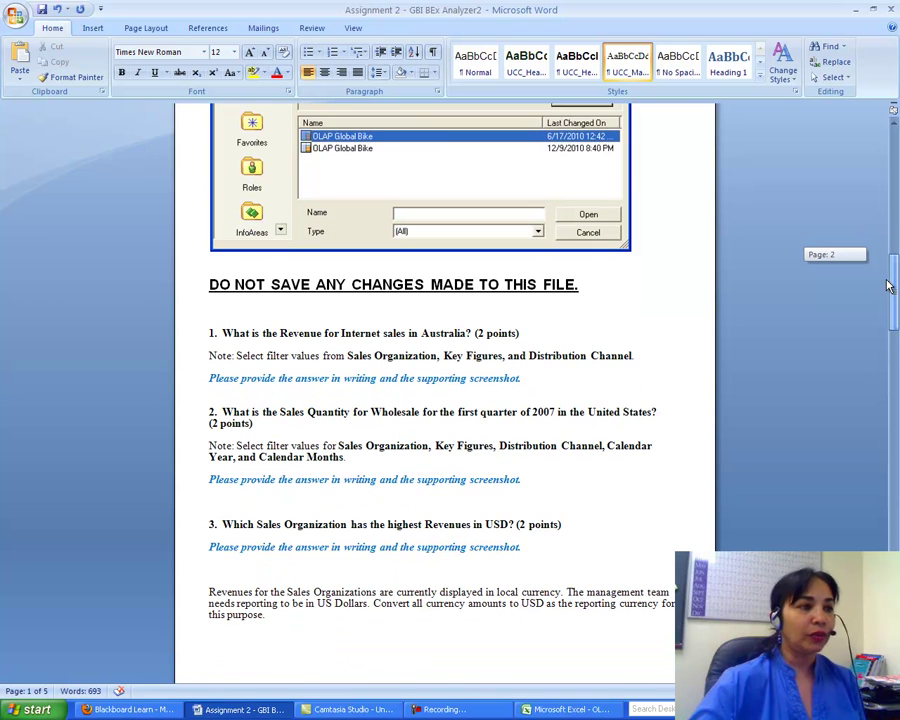
{"action": "left_click_drag", "start_coordinate": [888, 287], "coordinate": [884, 291]}
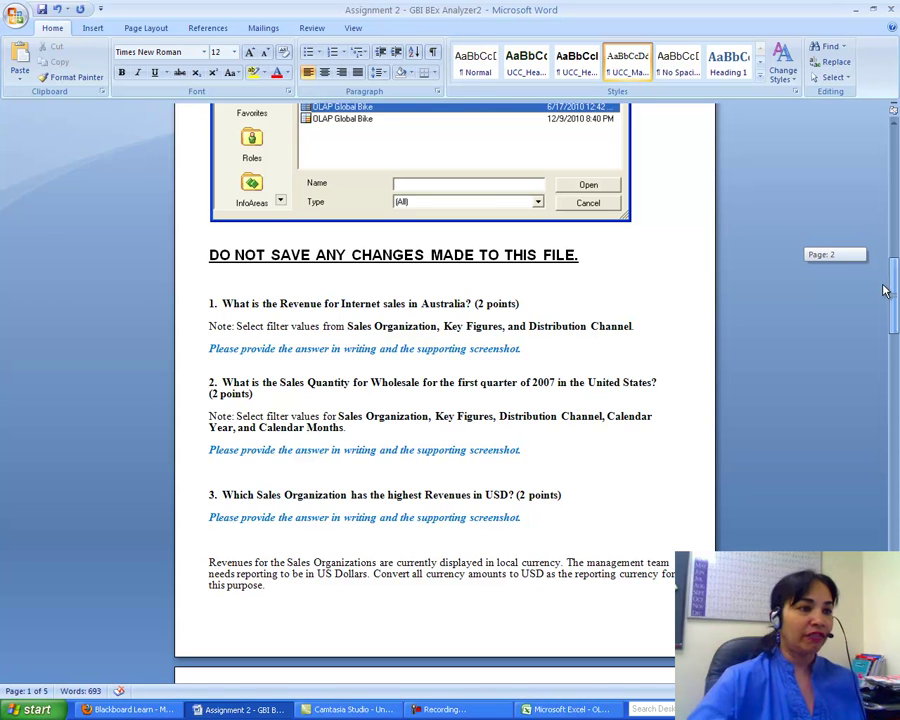
{"action": "left_click", "coordinate": [28, 709]}
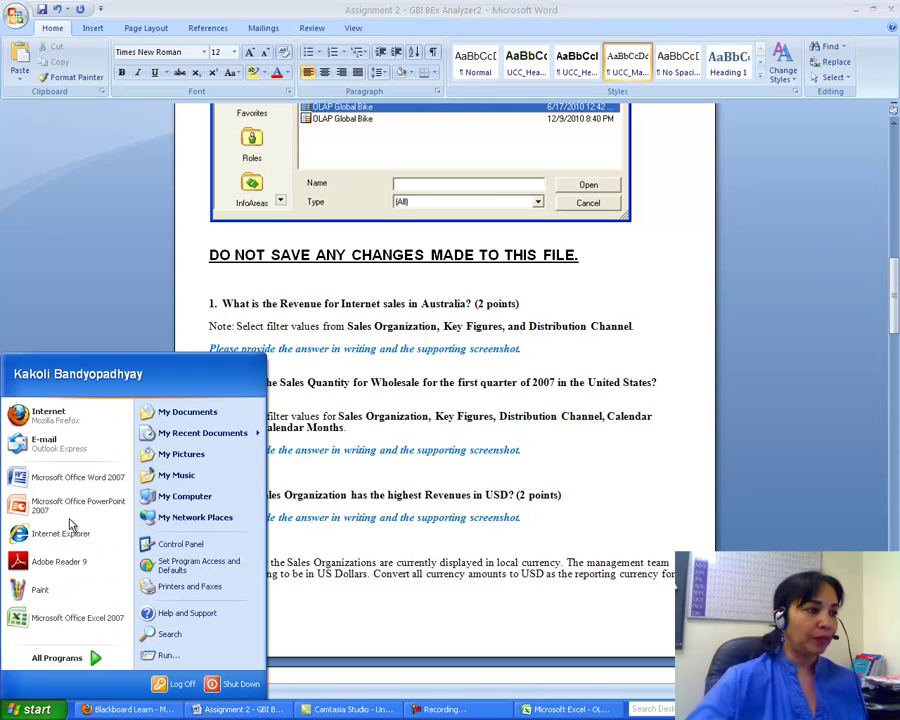
{"action": "left_click", "coordinate": [74, 477]}
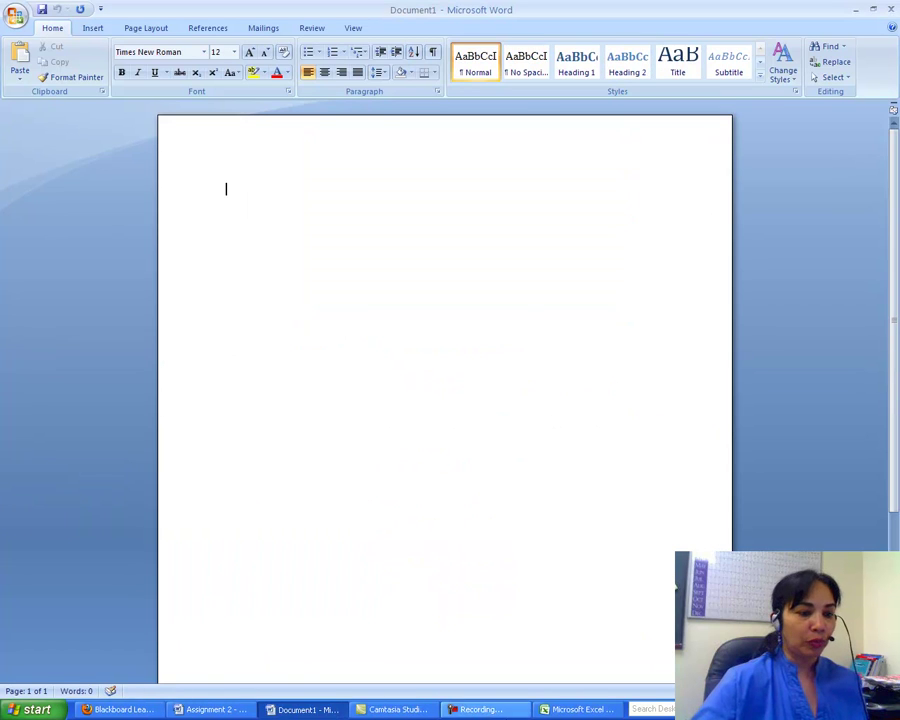
{"action": "left_click", "coordinate": [557, 709]}
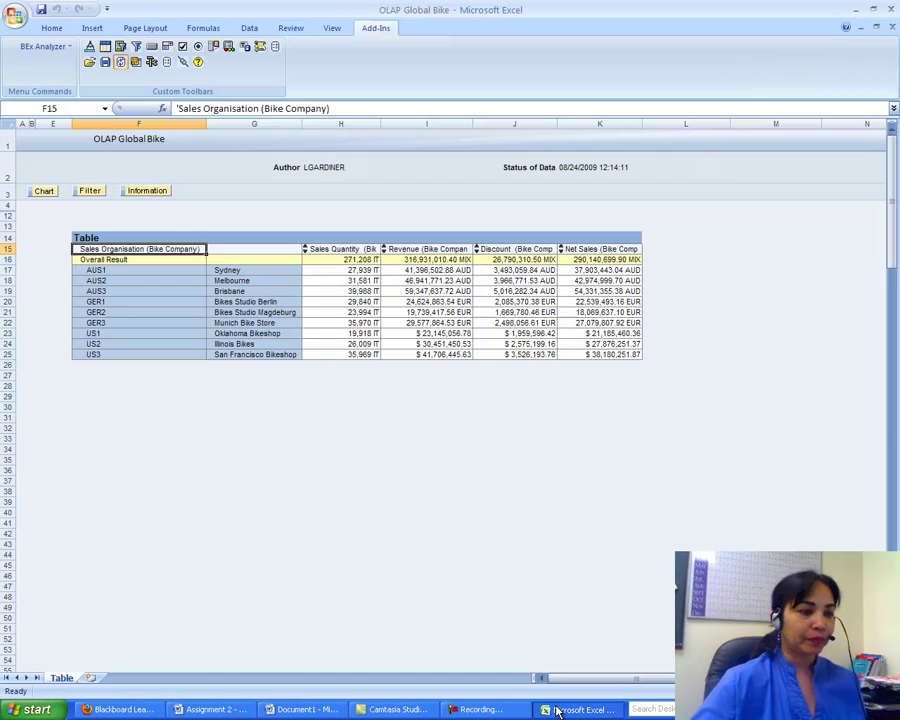
{"action": "left_click", "coordinate": [302, 709]}
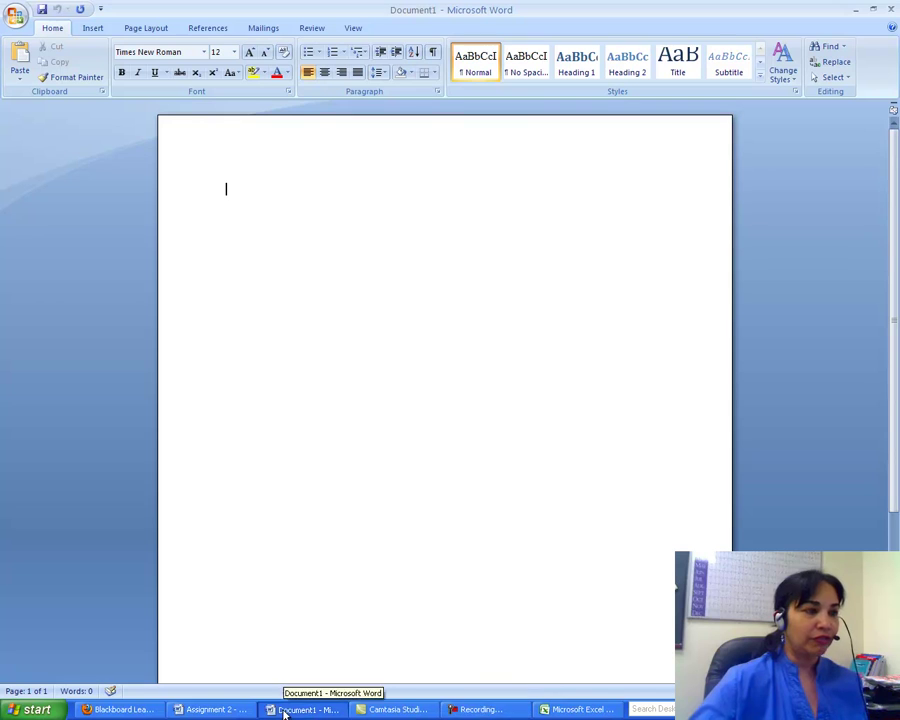
Copy question 1 about Internet sales revenue in Australia from the assignment into the blank document
{"action": "left_click", "coordinate": [222, 708]}
{"action": "left_click_drag", "start_coordinate": [208, 302], "coordinate": [518, 305]}
{"action": "right_click", "coordinate": [510, 312]}
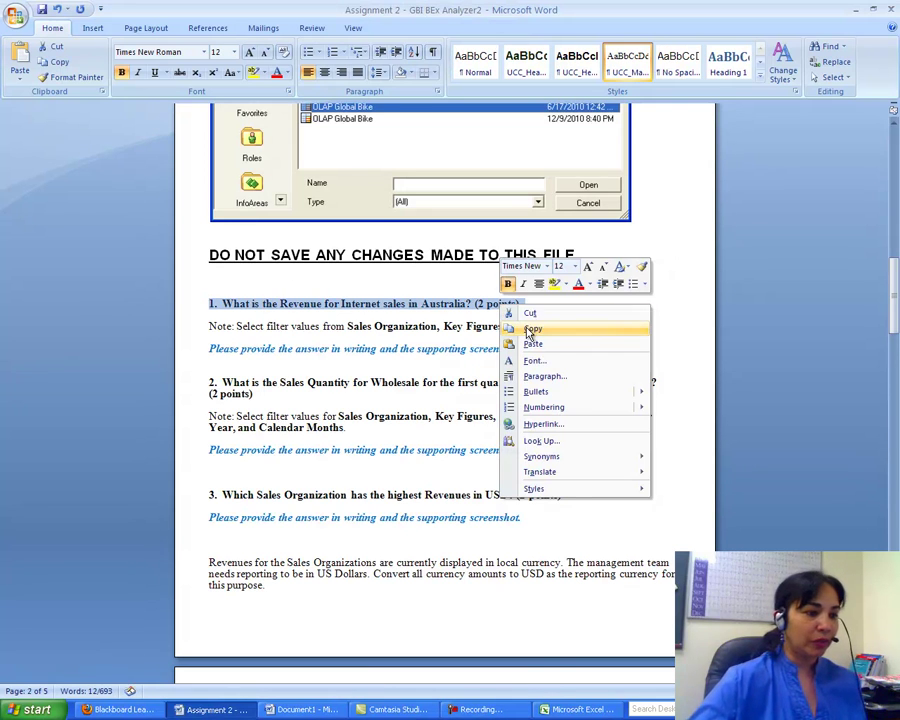
{"action": "left_click", "coordinate": [530, 328]}
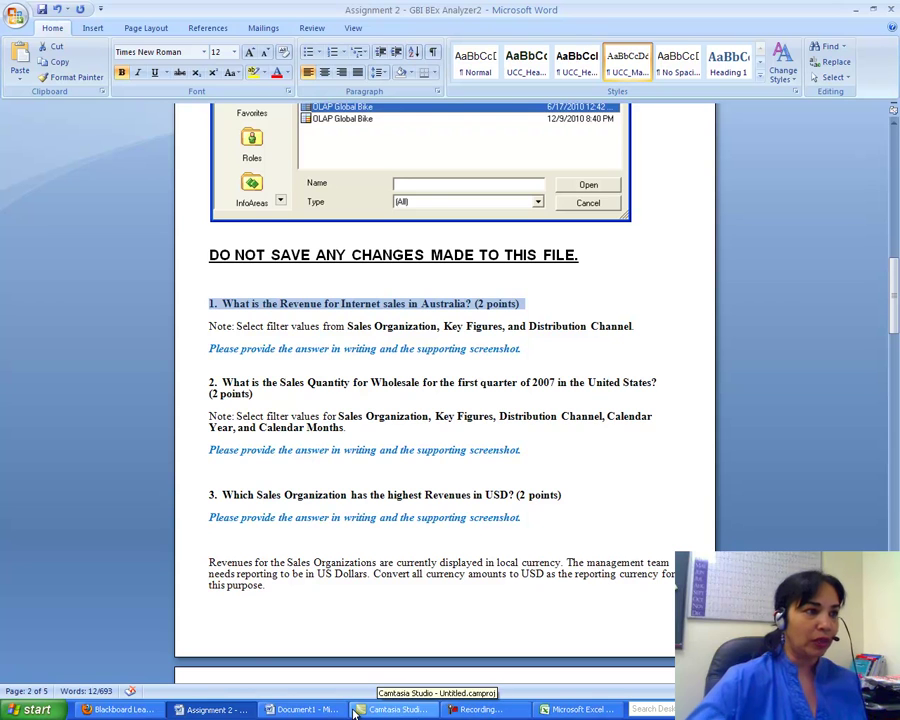
{"action": "left_click", "coordinate": [308, 709]}
{"action": "left_click", "coordinate": [20, 62]}
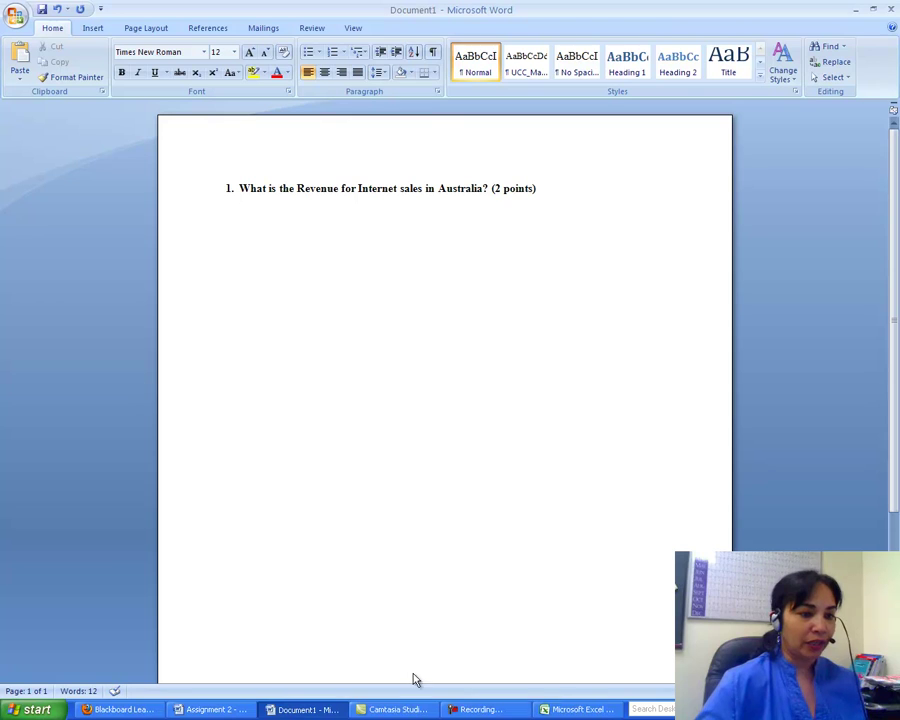
Switch to the OLAP Global Bike workbook in Excel, show its filter area and restrict Distribution Channel to the single value Internet
{"action": "left_click", "coordinate": [576, 709]}
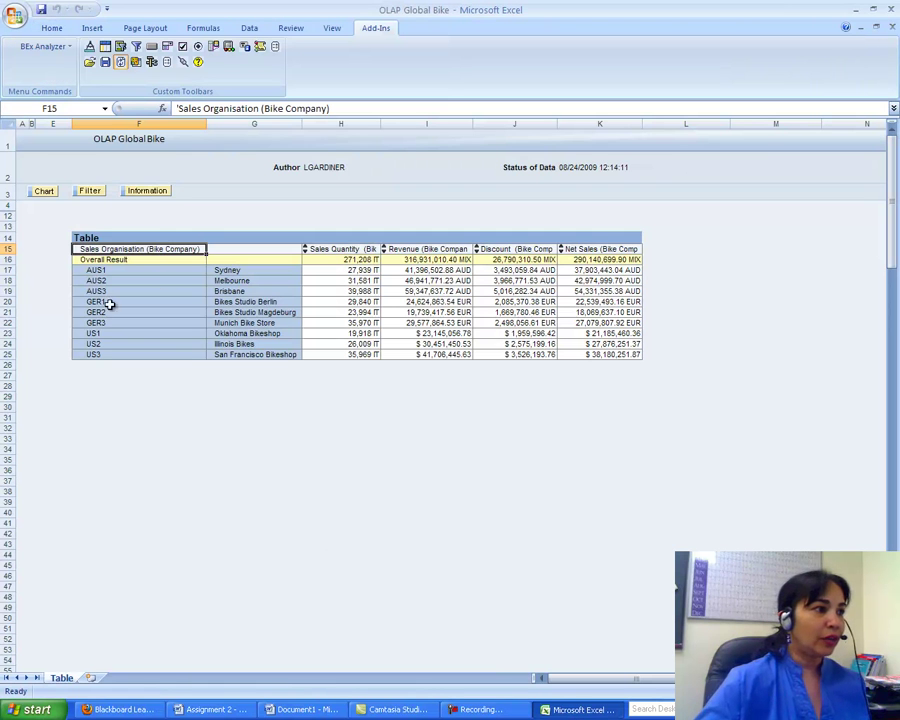
{"action": "left_click", "coordinate": [92, 192]}
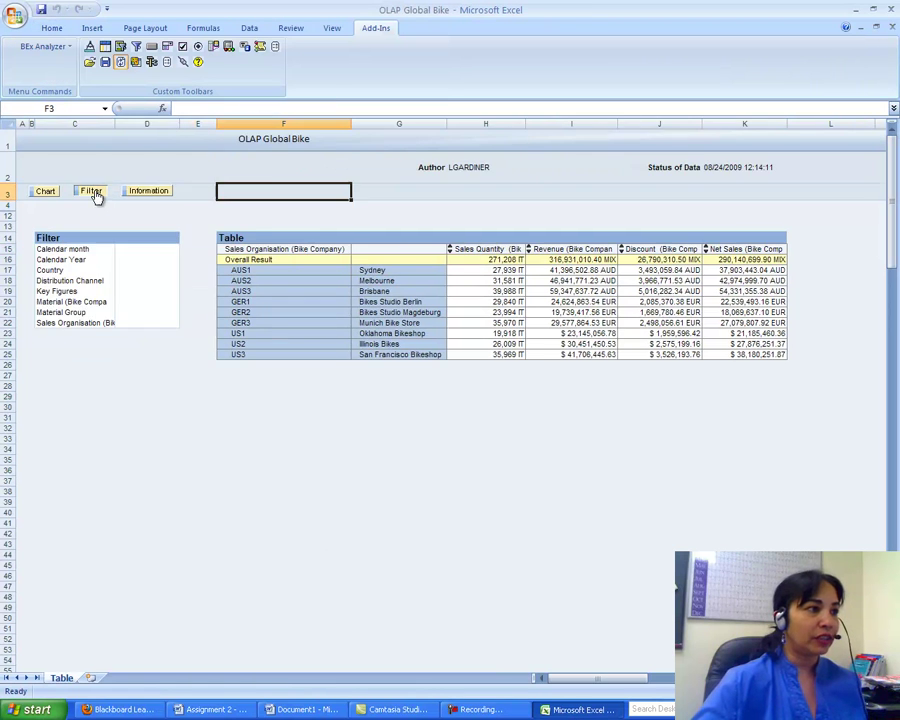
{"action": "right_click", "coordinate": [80, 281]}
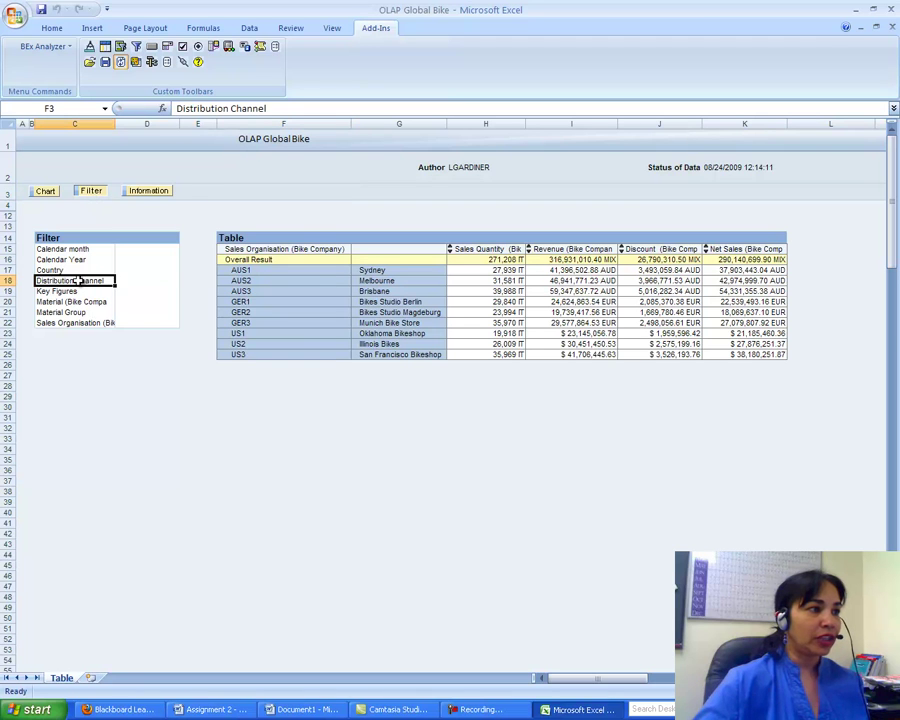
{"action": "left_click", "coordinate": [200, 319]}
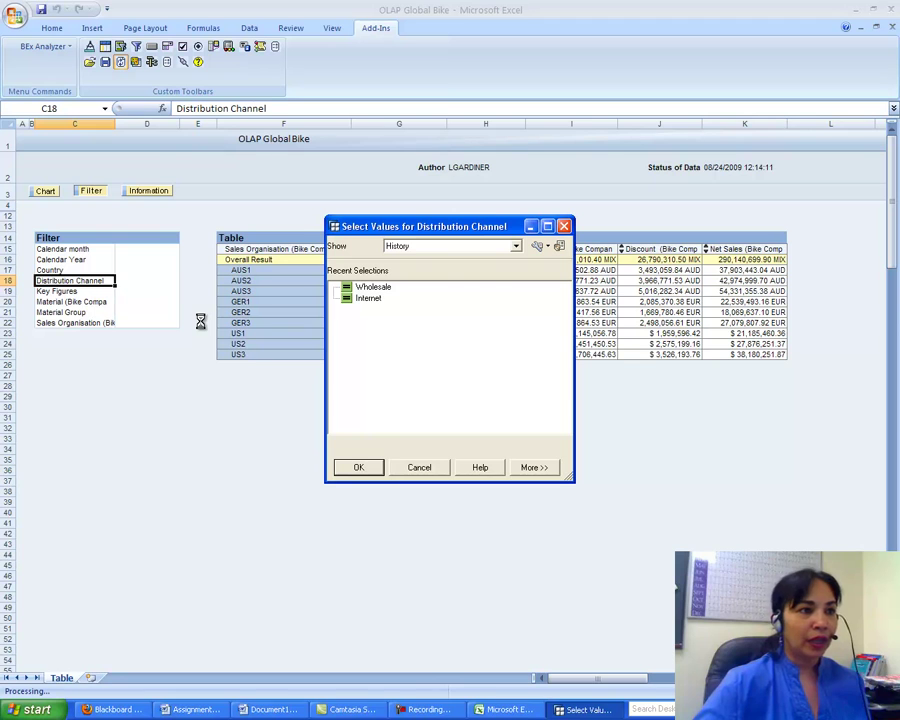
{"action": "left_click", "coordinate": [516, 246]}
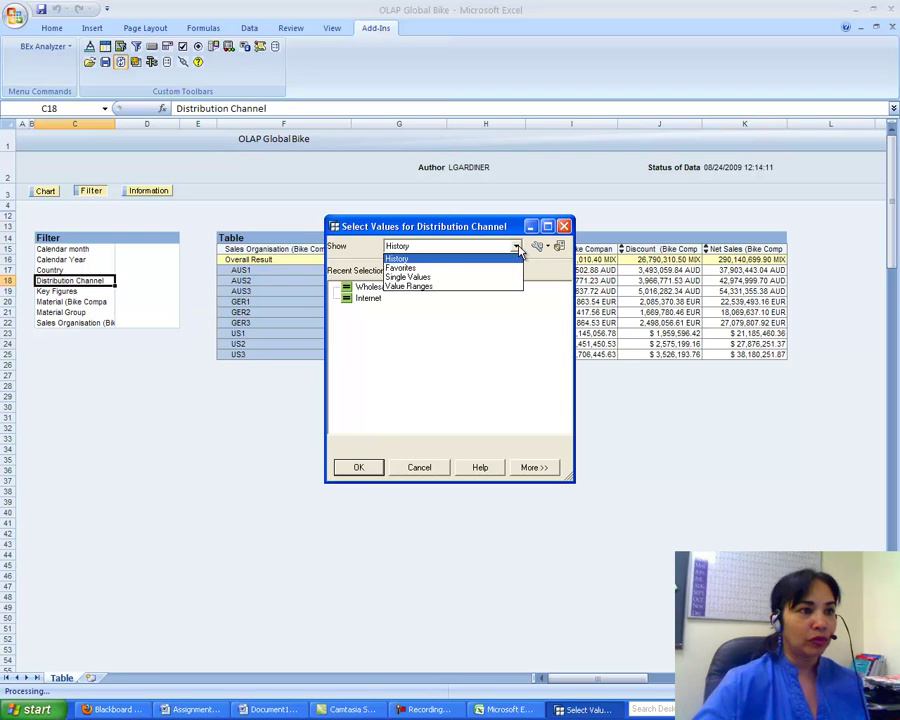
{"action": "left_click", "coordinate": [410, 276]}
{"action": "left_click", "coordinate": [356, 305]}
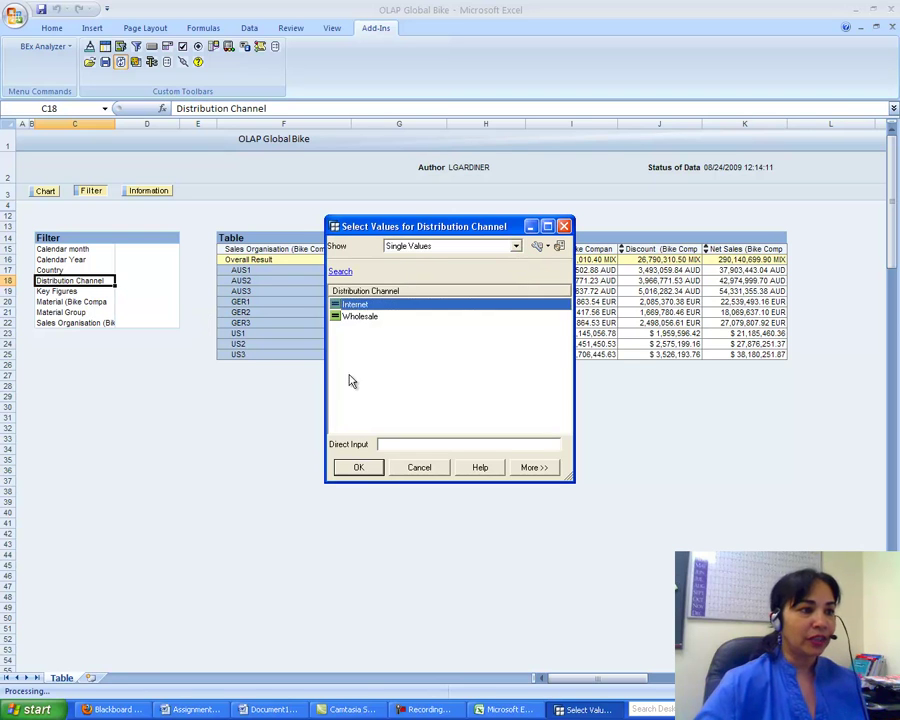
{"action": "left_click", "coordinate": [350, 466]}
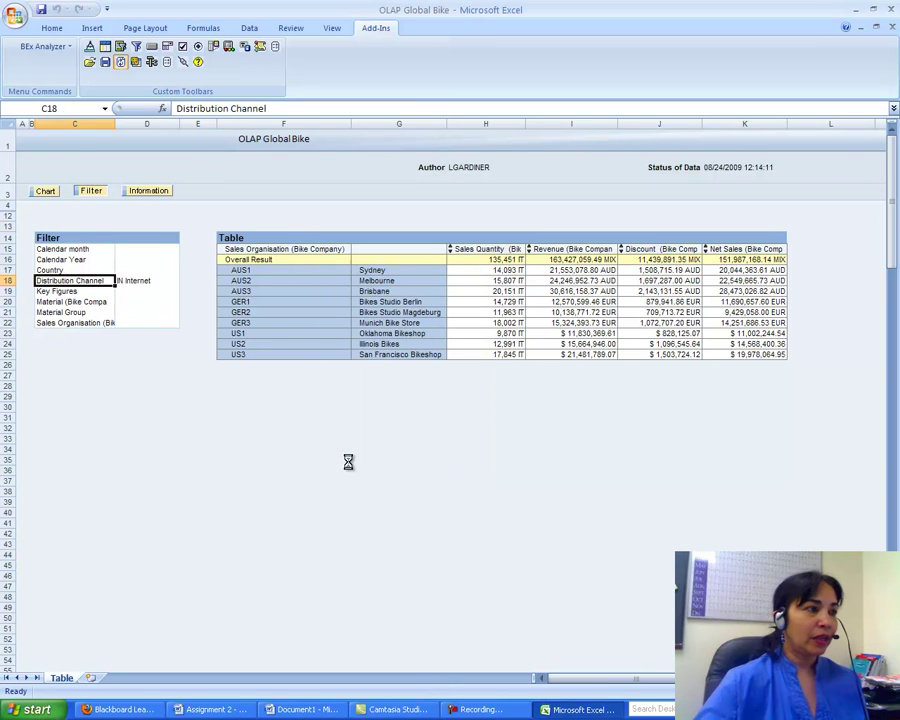
Limit the displayed Key Figures to Revenue by removing Sales Quantity, Discount and Net Sales from the chosen selections
{"action": "left_click", "coordinate": [57, 291]}
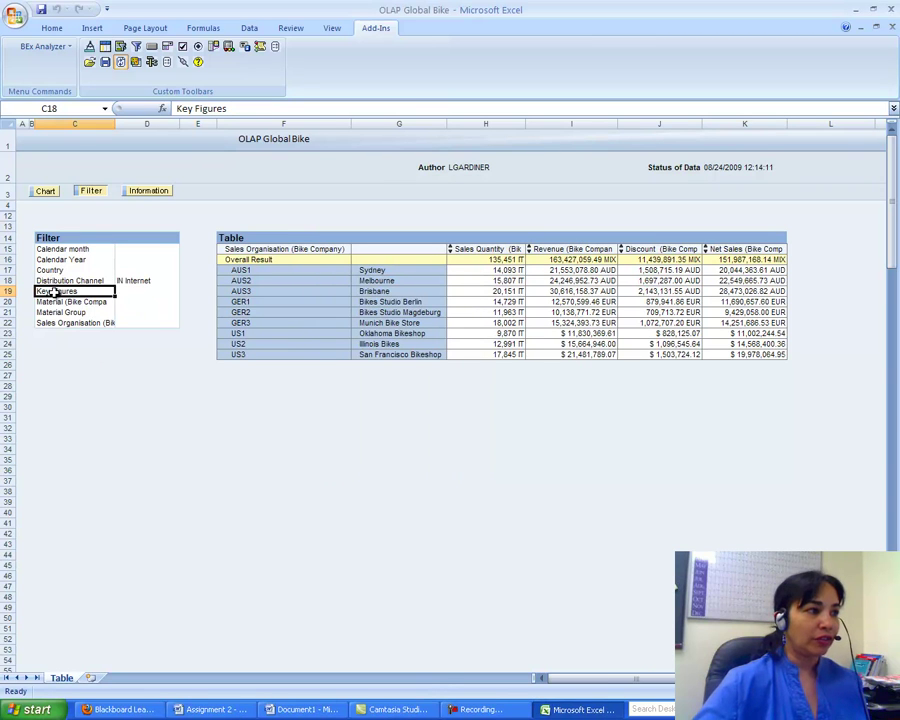
{"action": "right_click", "coordinate": [57, 292]}
{"action": "left_click", "coordinate": [95, 330]}
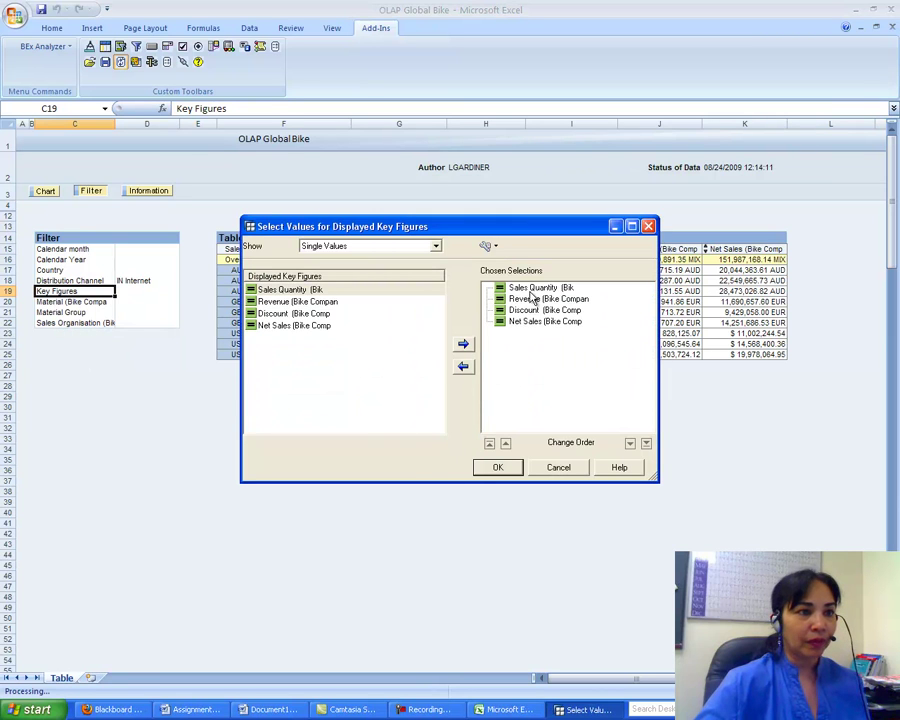
{"action": "left_click", "coordinate": [538, 290]}
{"action": "left_click", "coordinate": [463, 368]}
{"action": "left_click", "coordinate": [516, 309]}
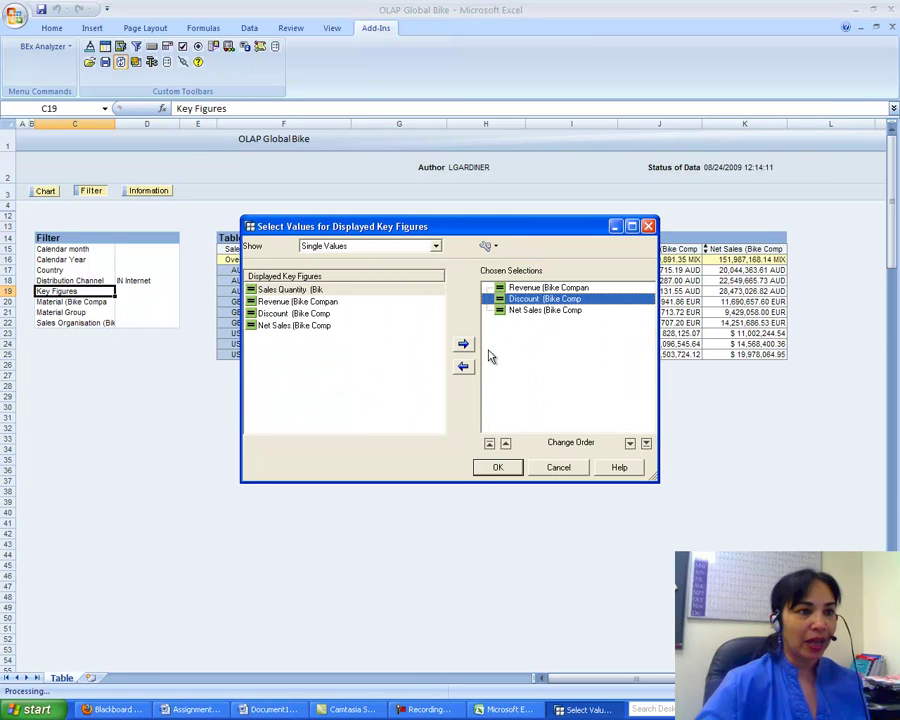
{"action": "left_click", "coordinate": [463, 366]}
{"action": "left_click", "coordinate": [519, 301]}
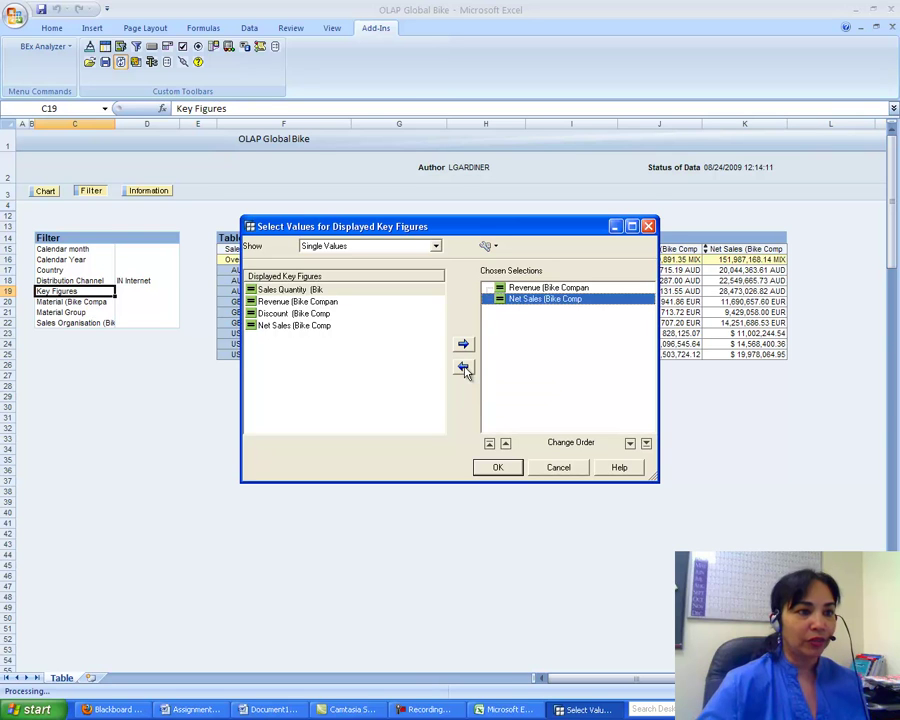
{"action": "left_click", "coordinate": [463, 366]}
{"action": "left_click", "coordinate": [497, 467]}
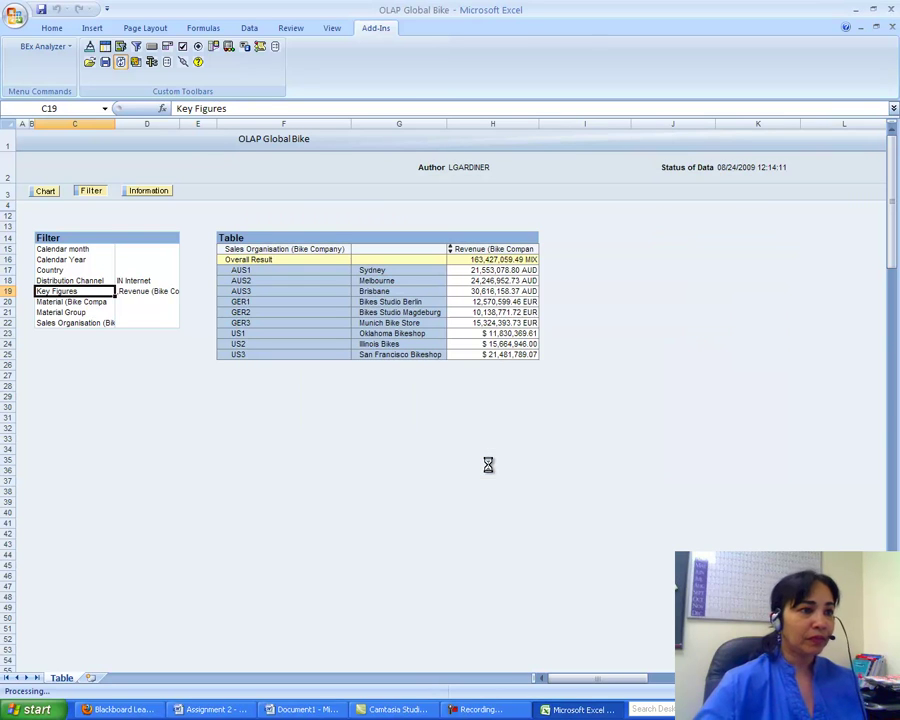
Filter Sales Organisation (Bike Company) by a value range between Brisbane and Sydney
{"action": "left_click", "coordinate": [95, 325]}
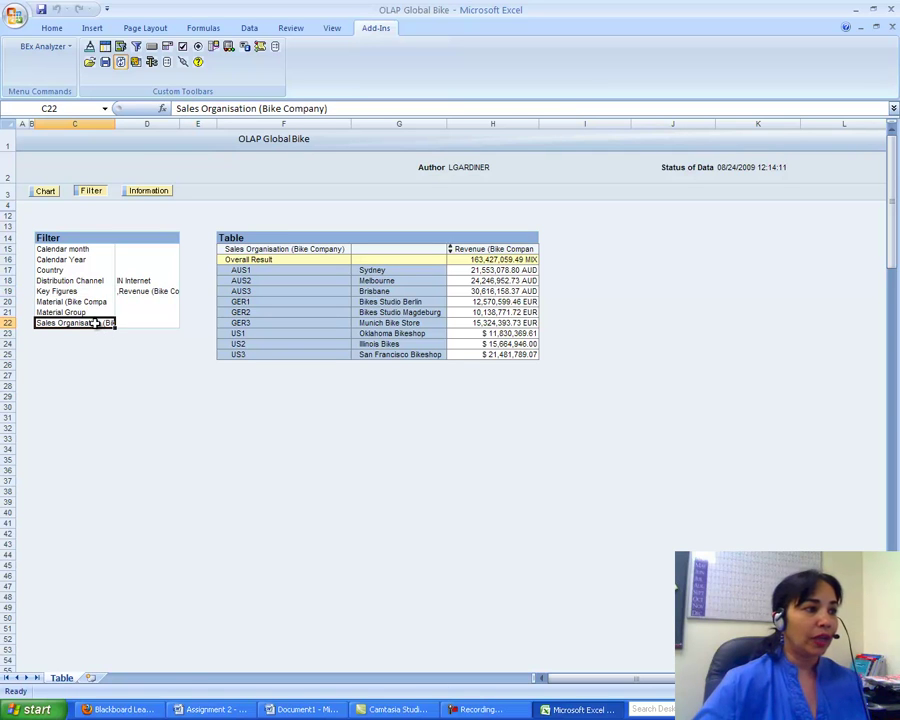
{"action": "right_click", "coordinate": [96, 327]}
{"action": "left_click", "coordinate": [131, 363]}
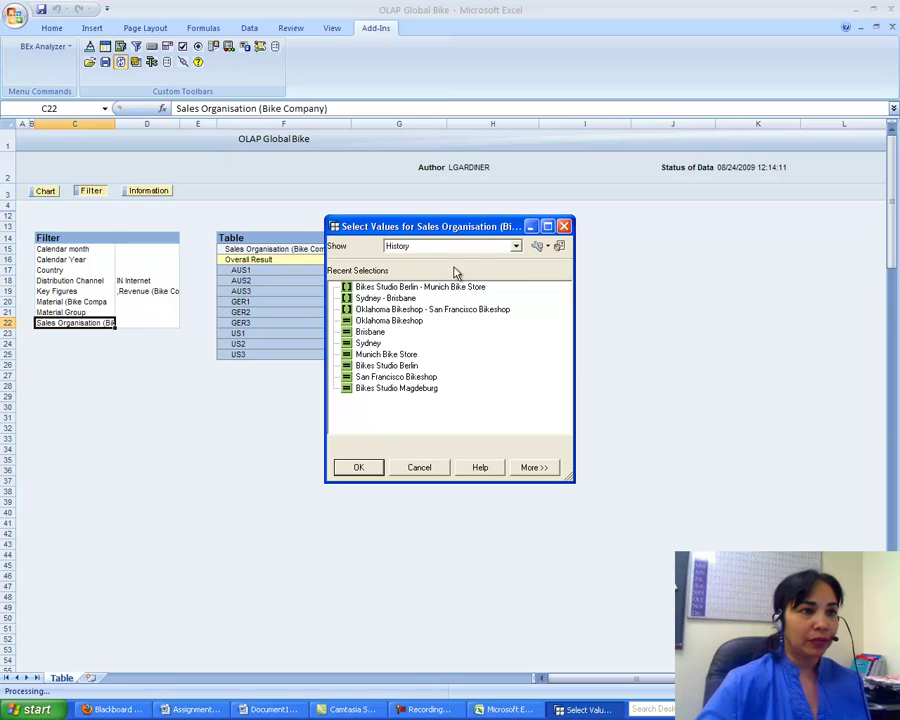
{"action": "left_click", "coordinate": [516, 247]}
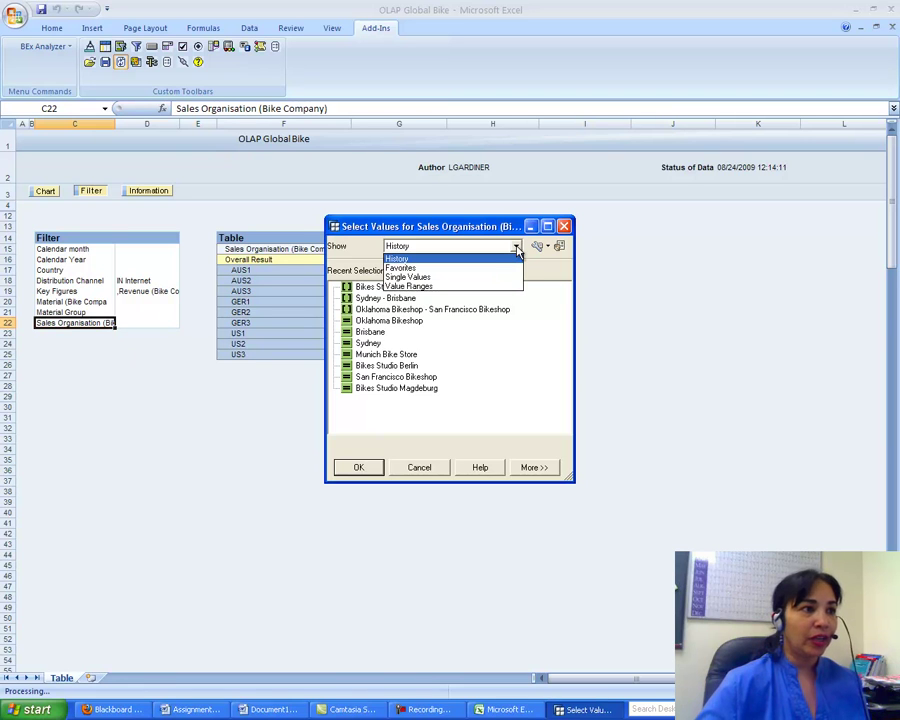
{"action": "left_click", "coordinate": [452, 286]}
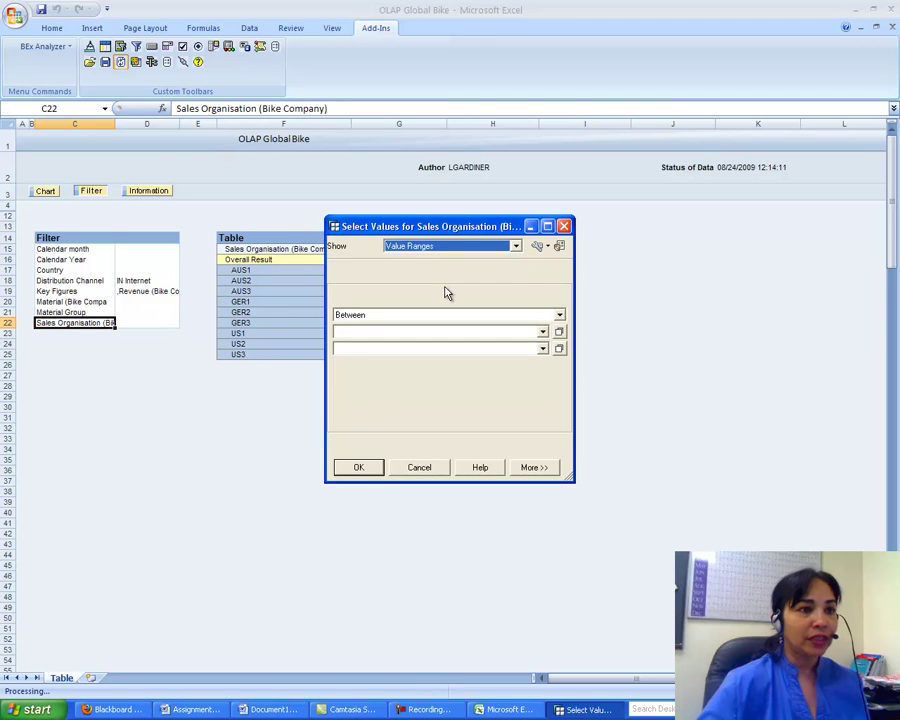
{"action": "left_click", "coordinate": [541, 334]}
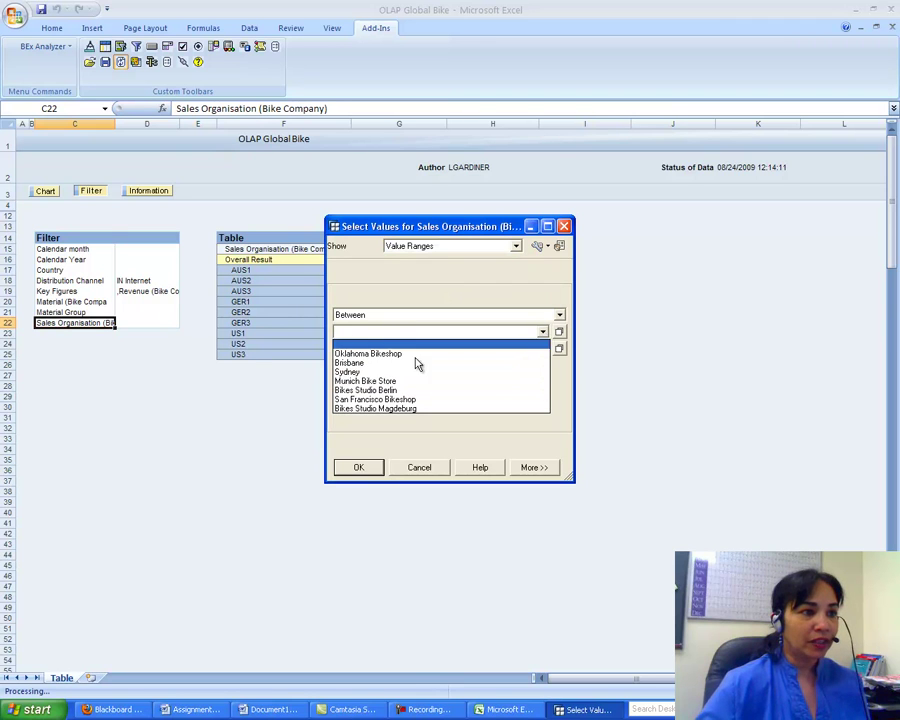
{"action": "left_click", "coordinate": [363, 363]}
{"action": "left_click", "coordinate": [542, 348]}
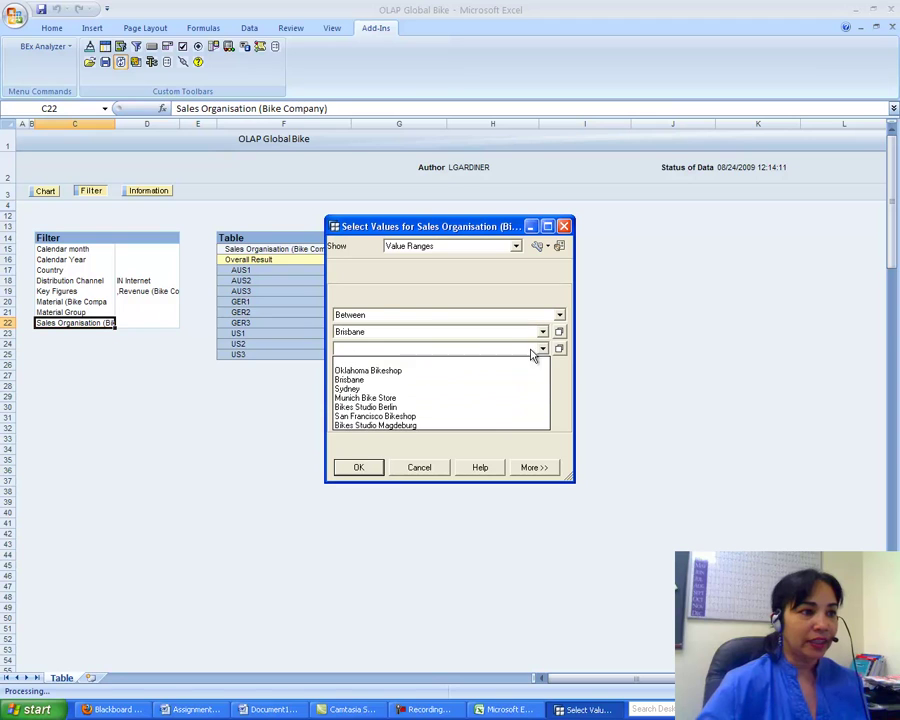
{"action": "left_click", "coordinate": [366, 391]}
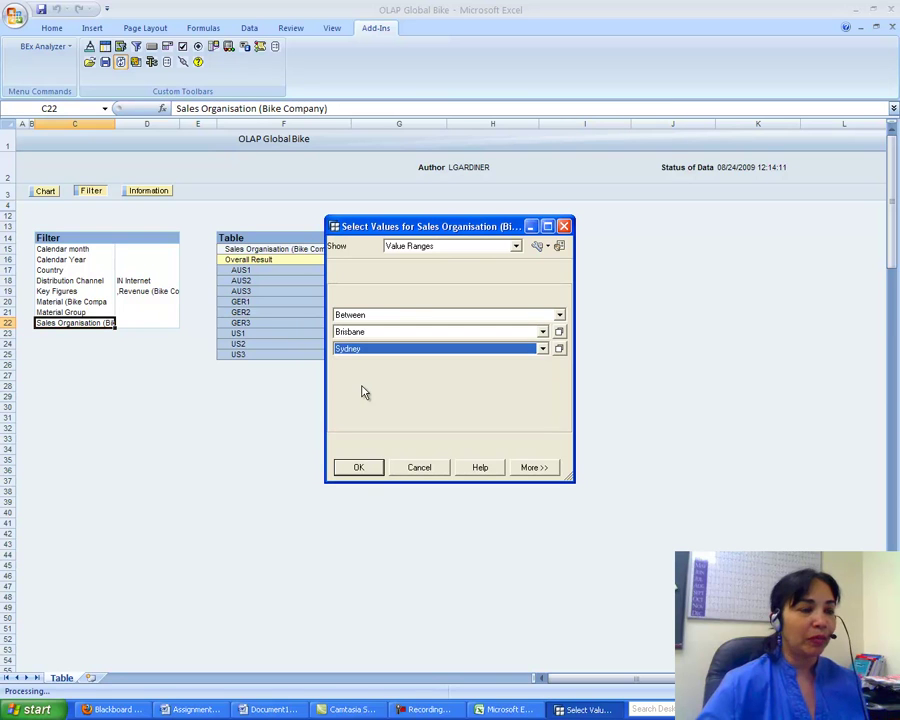
{"action": "left_click", "coordinate": [356, 467]}
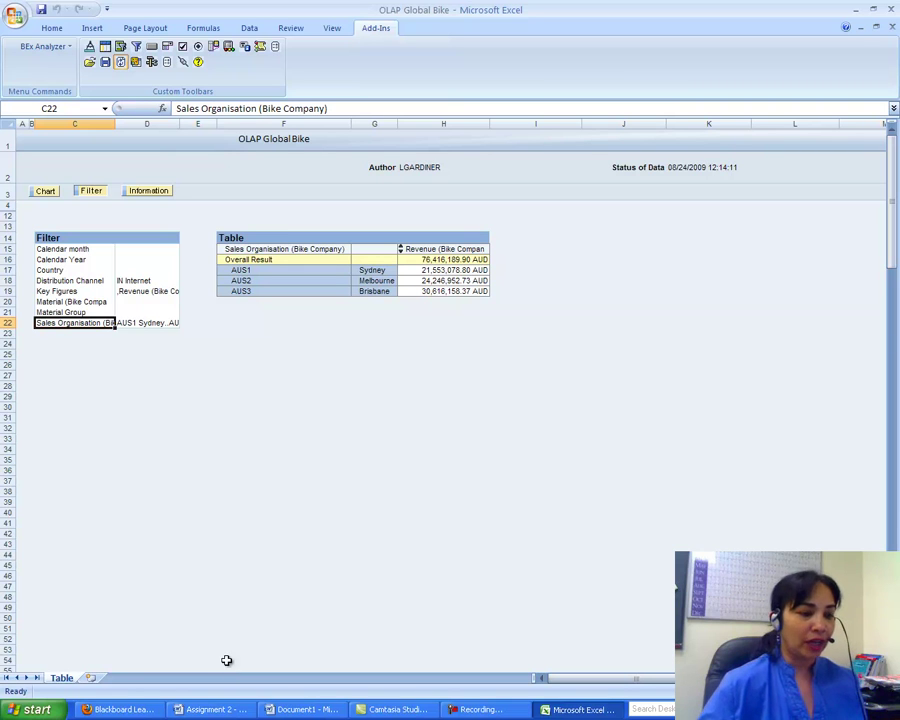
Switch to Document1 in Word, enter the answer 76,416,189.90 AUD under question 1 and paste the workbook screenshot below it
{"action": "left_click", "coordinate": [310, 709]}
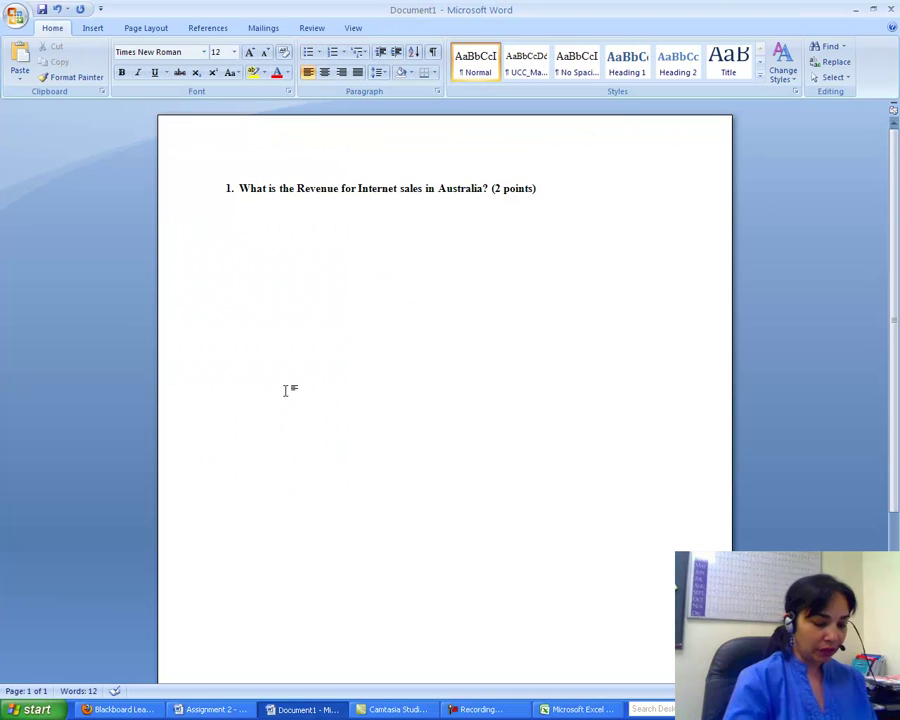
{"action": "type", "text": "76,"}
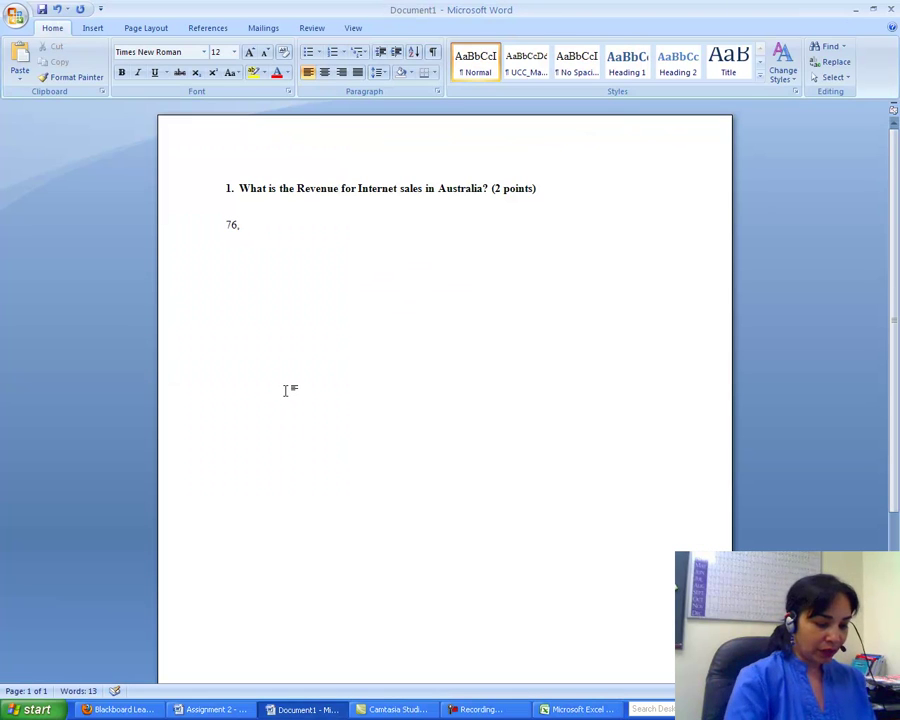
{"action": "type", "text": "416,"}
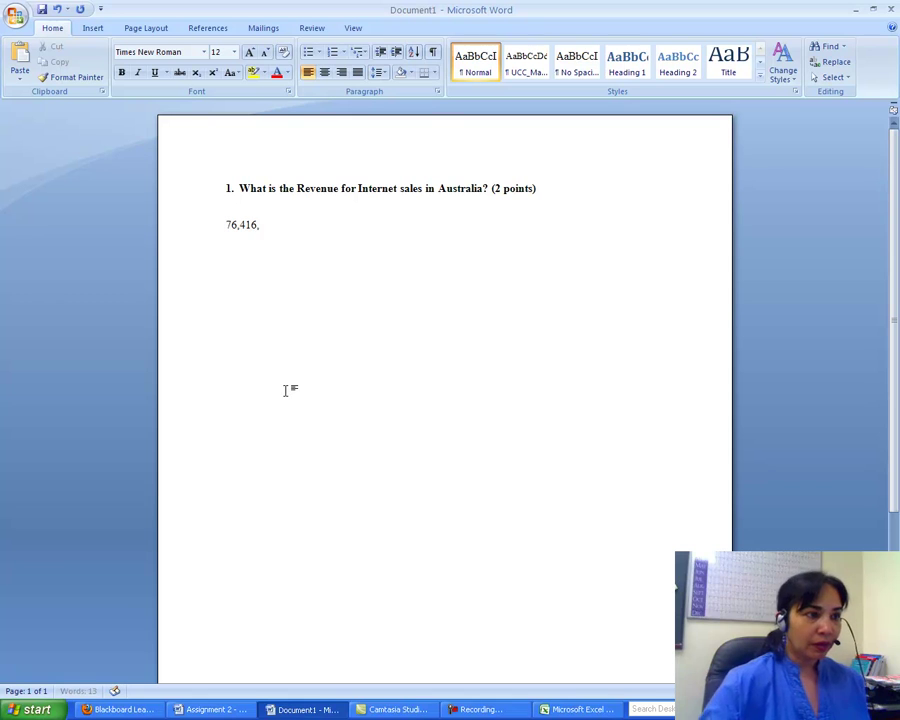
{"action": "left_click", "coordinate": [588, 709]}
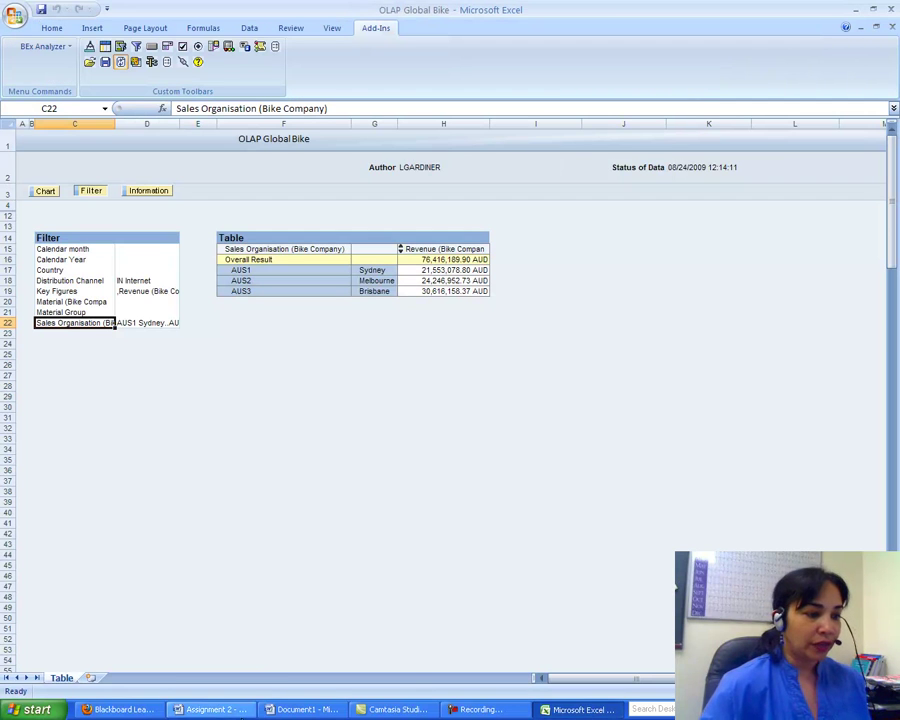
{"action": "left_click", "coordinate": [278, 708]}
{"action": "type", "text": "189.90"}
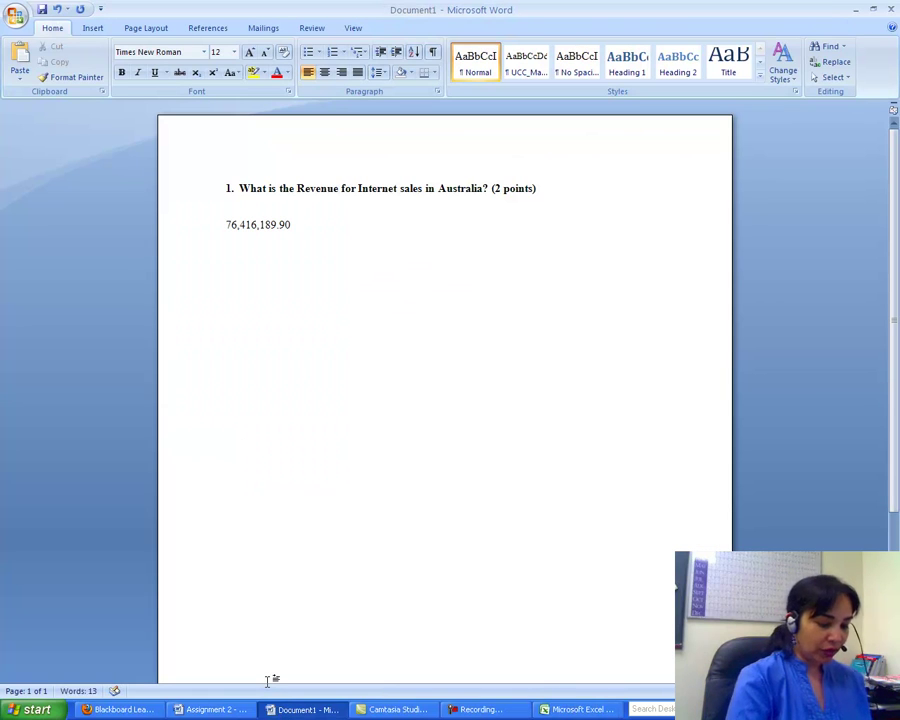
{"action": "type", "text": " AUD"}
{"action": "key", "text": "Return"}
{"action": "left_click", "coordinate": [21, 72]}
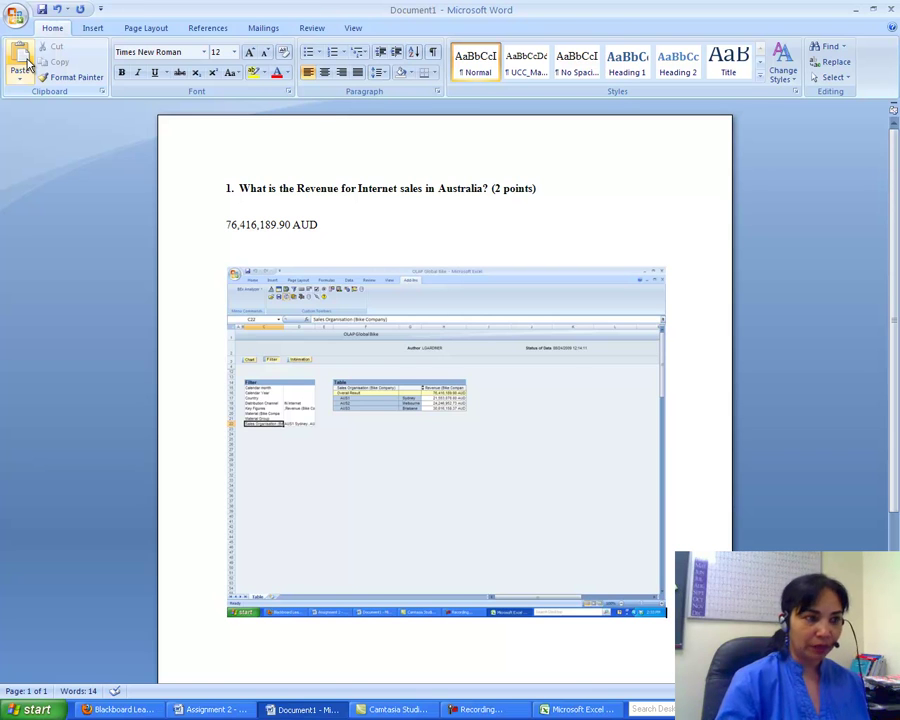
{"action": "key", "text": "Return"}
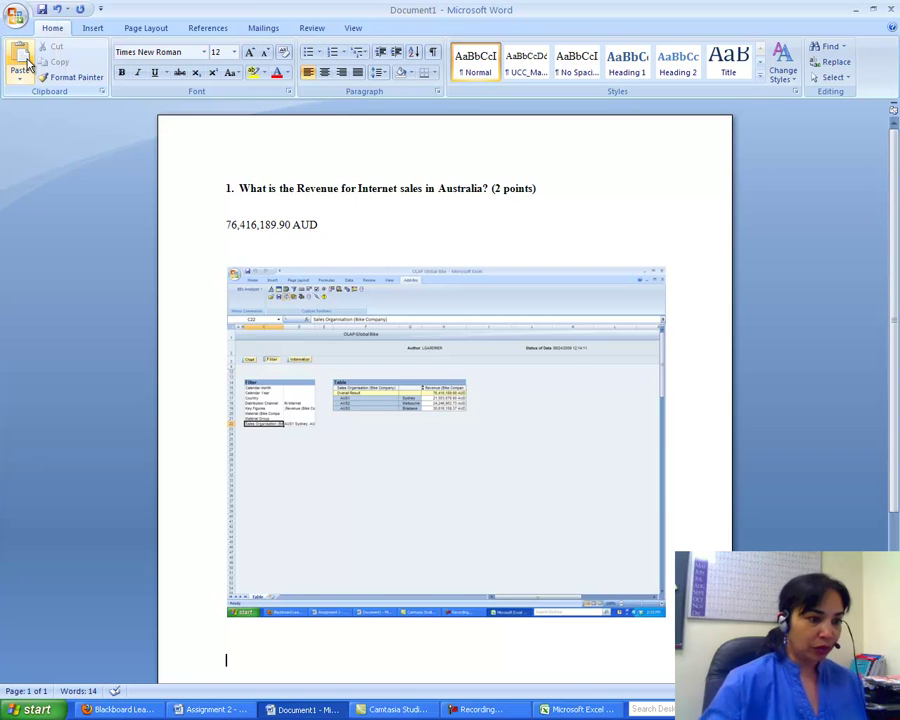
Copy question 2 about first-quarter 2007 Wholesale sales quantity in the United States from the assignment and paste it below the screenshot in Document1
{"action": "left_click", "coordinate": [178, 710]}
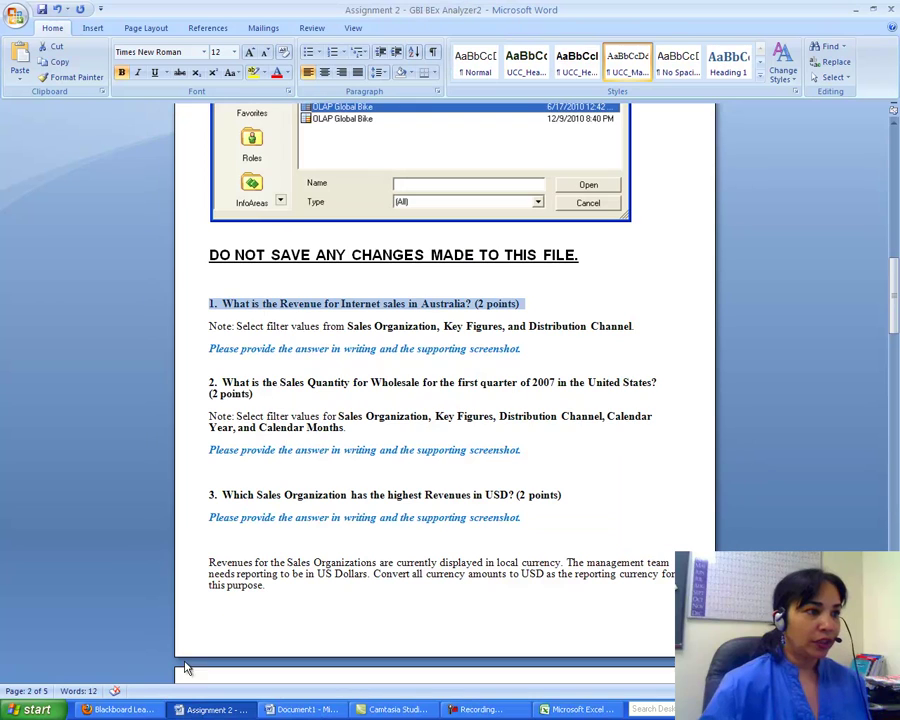
{"action": "left_click_drag", "start_coordinate": [207, 380], "coordinate": [261, 394]}
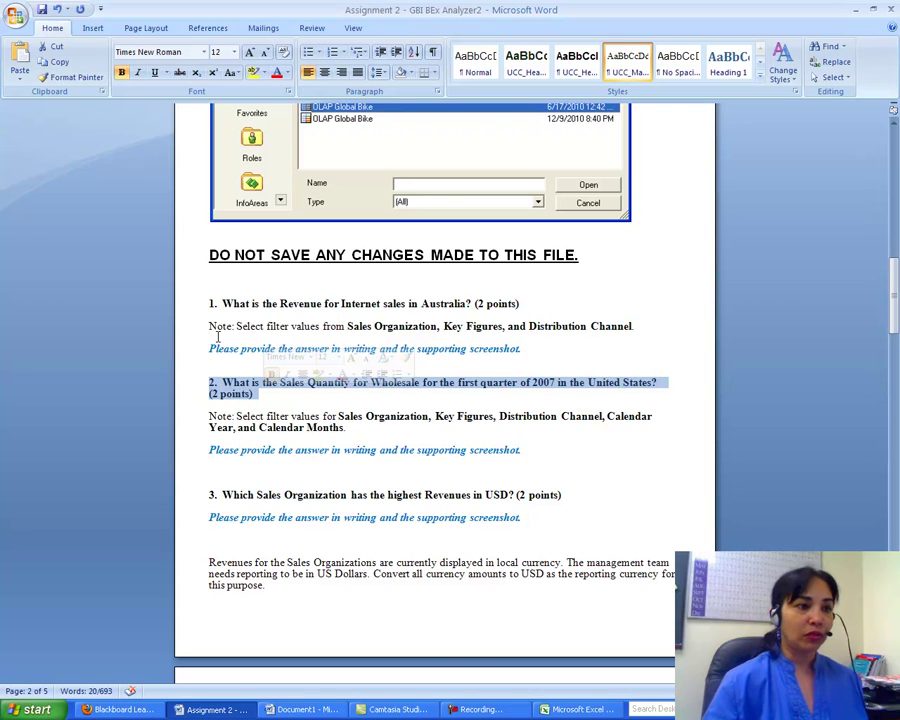
{"action": "right_click", "coordinate": [224, 392]}
{"action": "left_click", "coordinate": [258, 412]}
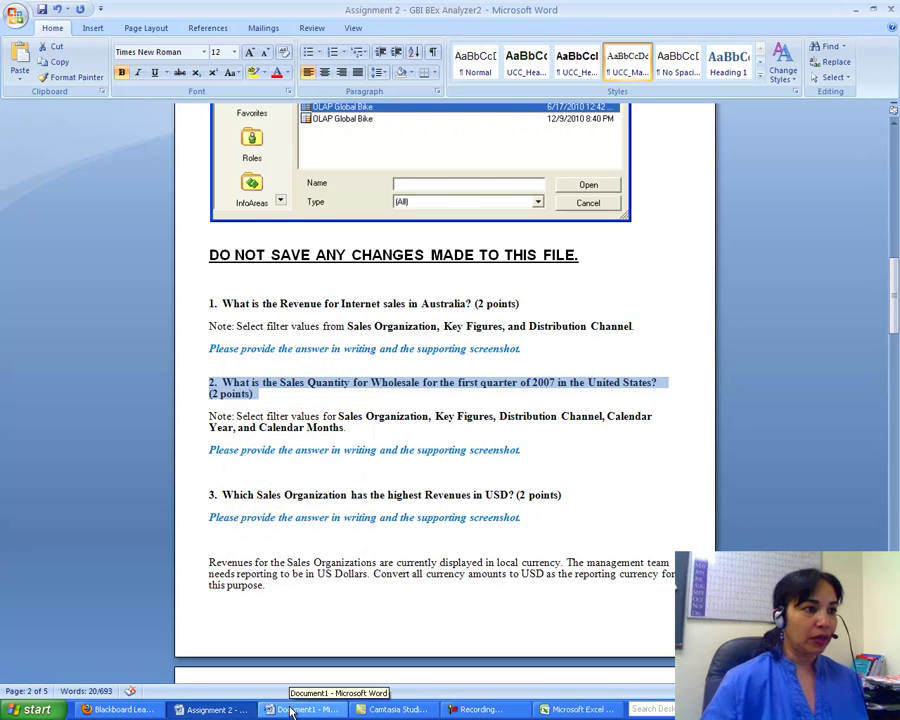
{"action": "left_click", "coordinate": [295, 709]}
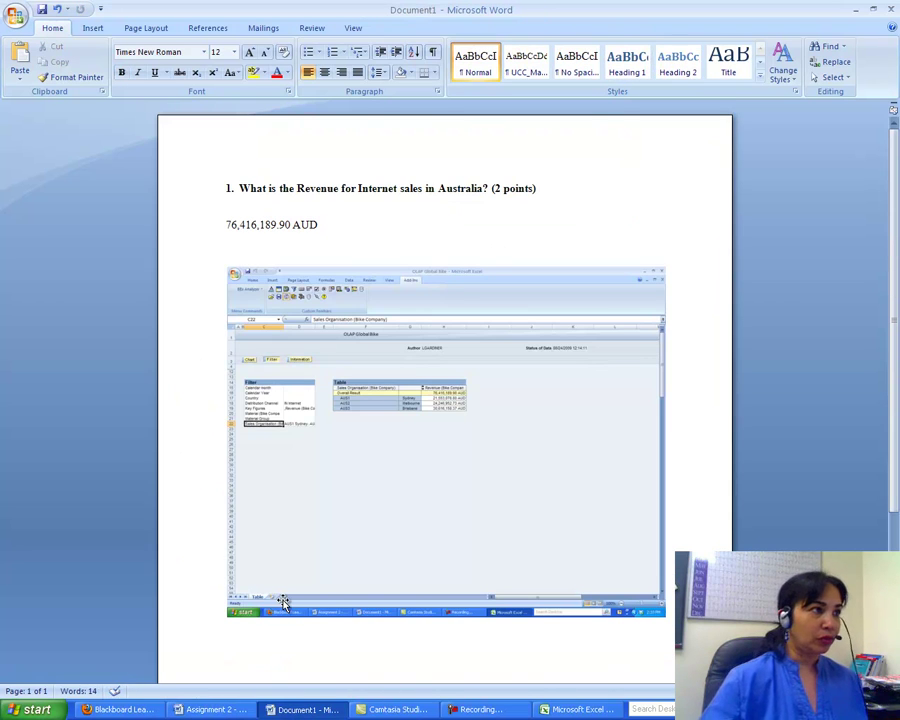
{"action": "left_click", "coordinate": [20, 64]}
Switch to the OLAP Global Bike workbook in Excel and return the query to its starting state, clearing all filters
{"action": "left_click", "coordinate": [578, 709]}
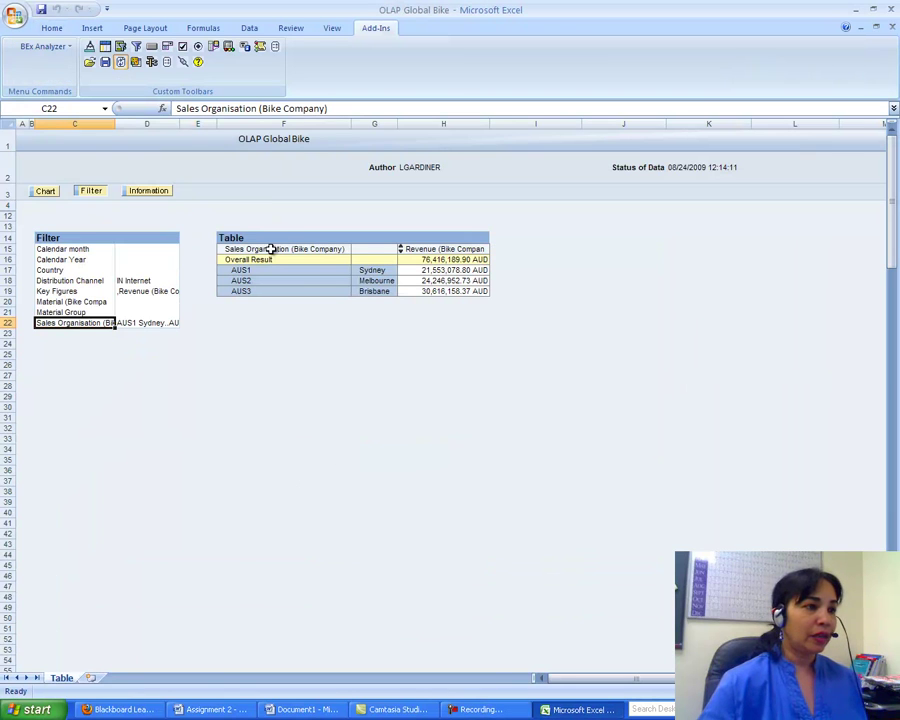
{"action": "left_click", "coordinate": [271, 240]}
{"action": "right_click", "coordinate": [271, 240]}
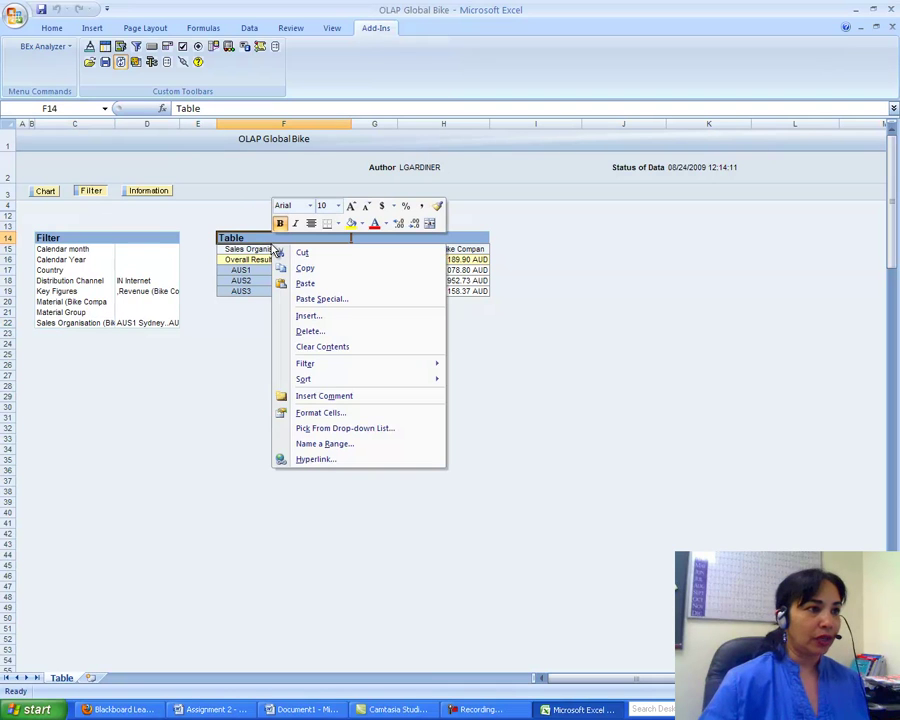
{"action": "left_click", "coordinate": [244, 330]}
{"action": "right_click", "coordinate": [278, 272]}
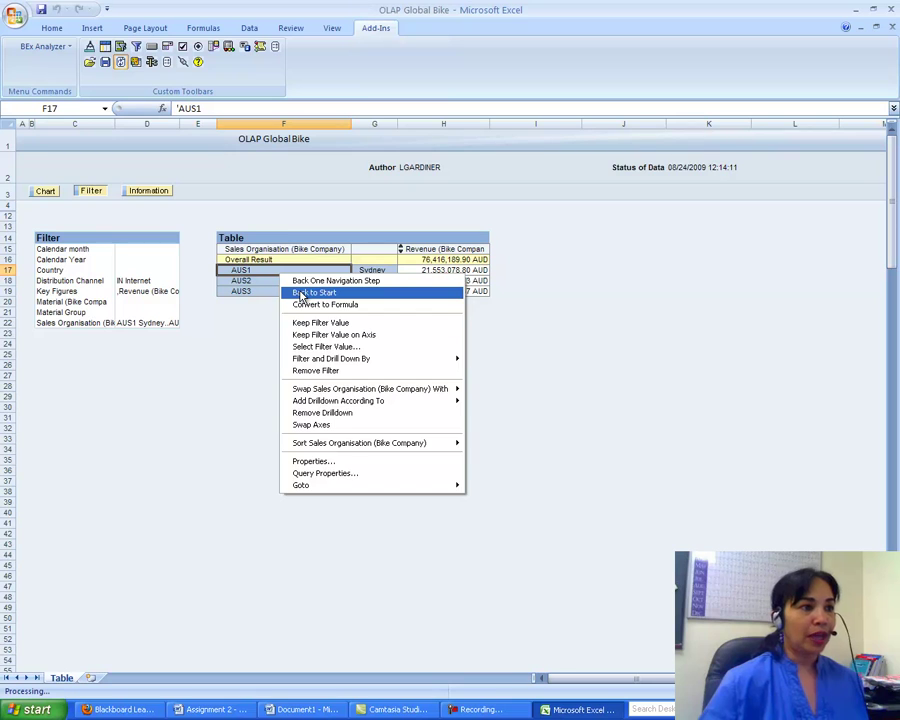
{"action": "left_click", "coordinate": [300, 293]}
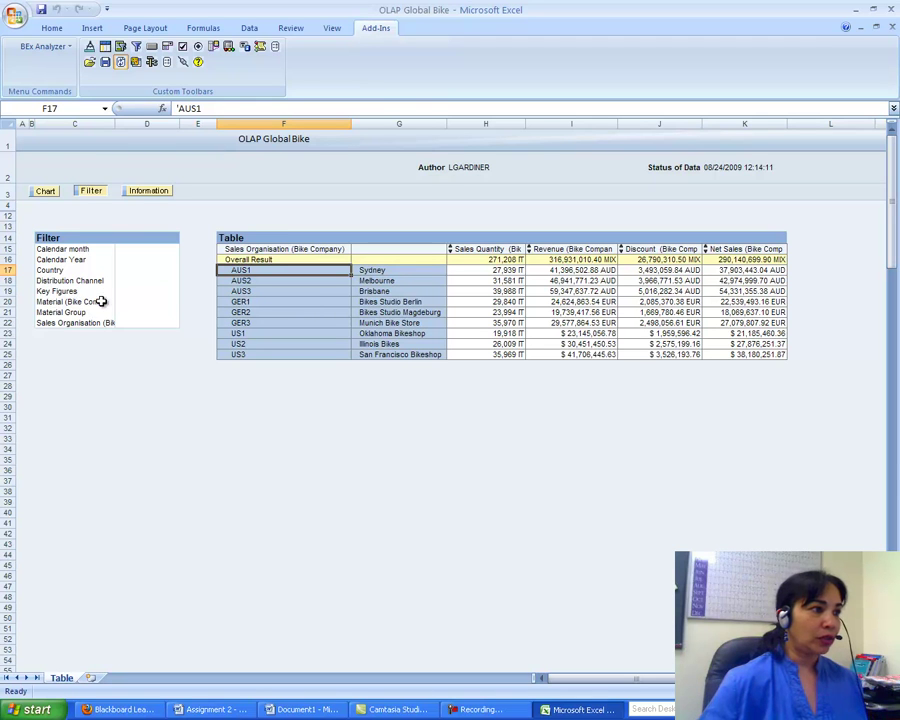
Restrict the Distribution Channel filter to Wholesale
{"action": "left_click", "coordinate": [78, 281]}
{"action": "right_click", "coordinate": [78, 282]}
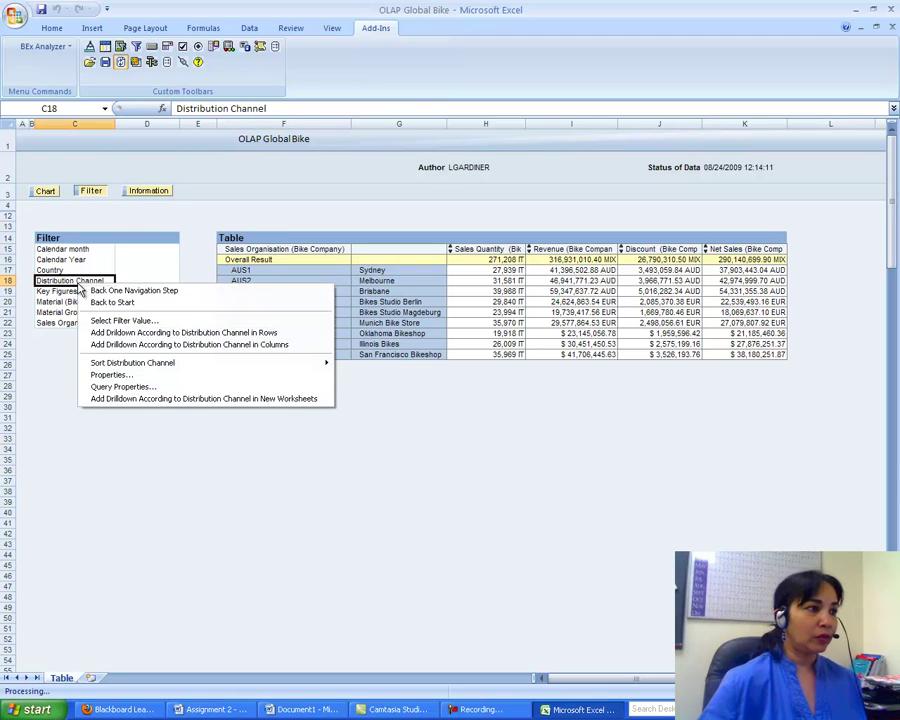
{"action": "left_click", "coordinate": [106, 320]}
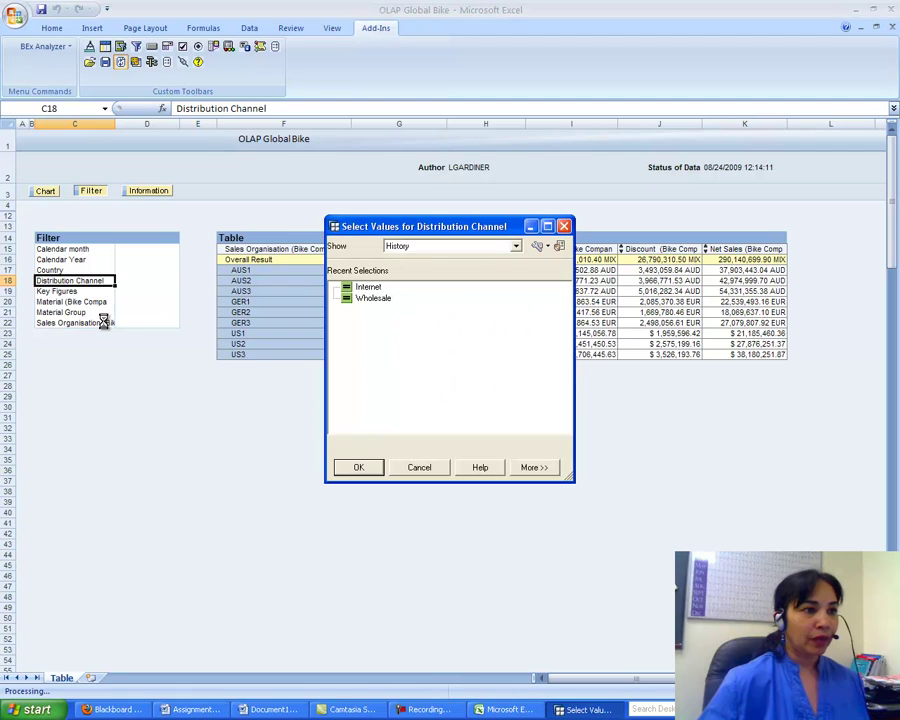
{"action": "left_click", "coordinate": [370, 298]}
{"action": "left_click", "coordinate": [358, 467]}
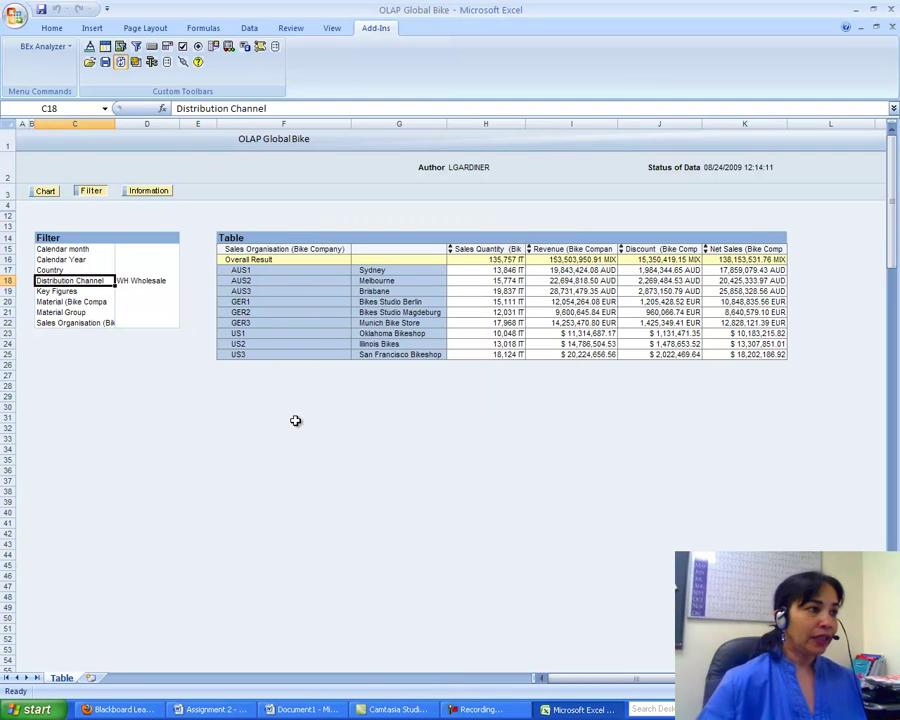
Limit the displayed Key Figures to Sales Quantity by removing Revenue, Discount and Net Sales from the chosen selections
{"action": "left_click", "coordinate": [66, 292]}
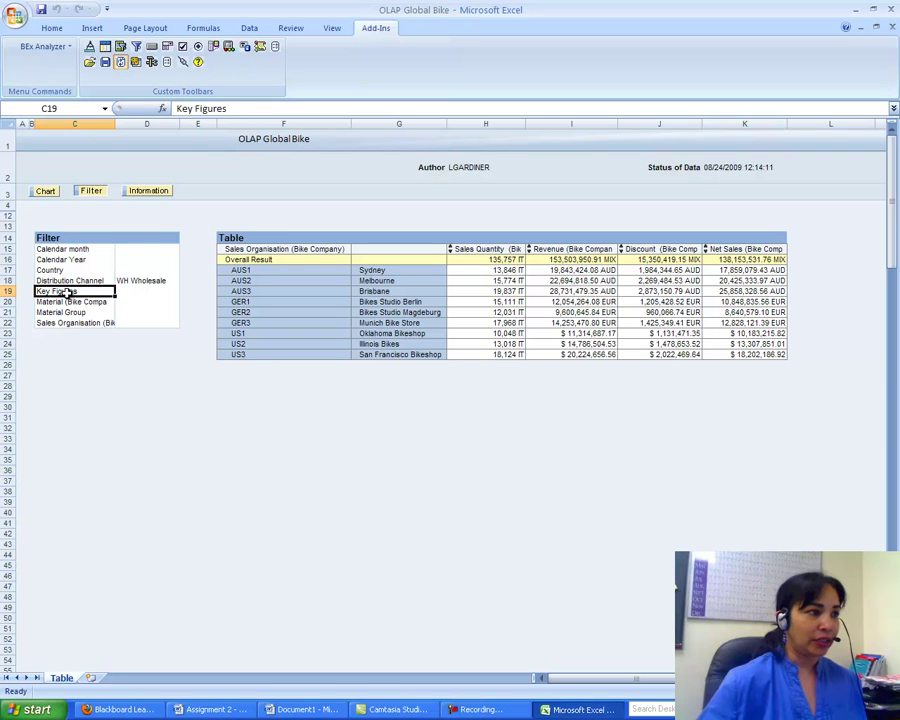
{"action": "right_click", "coordinate": [68, 293]}
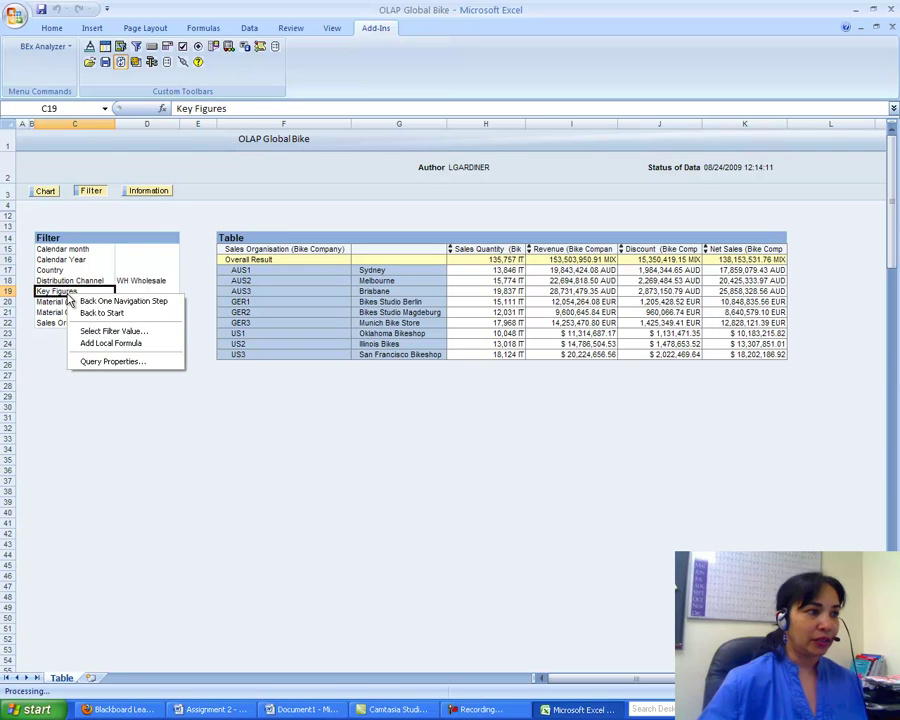
{"action": "left_click", "coordinate": [104, 332]}
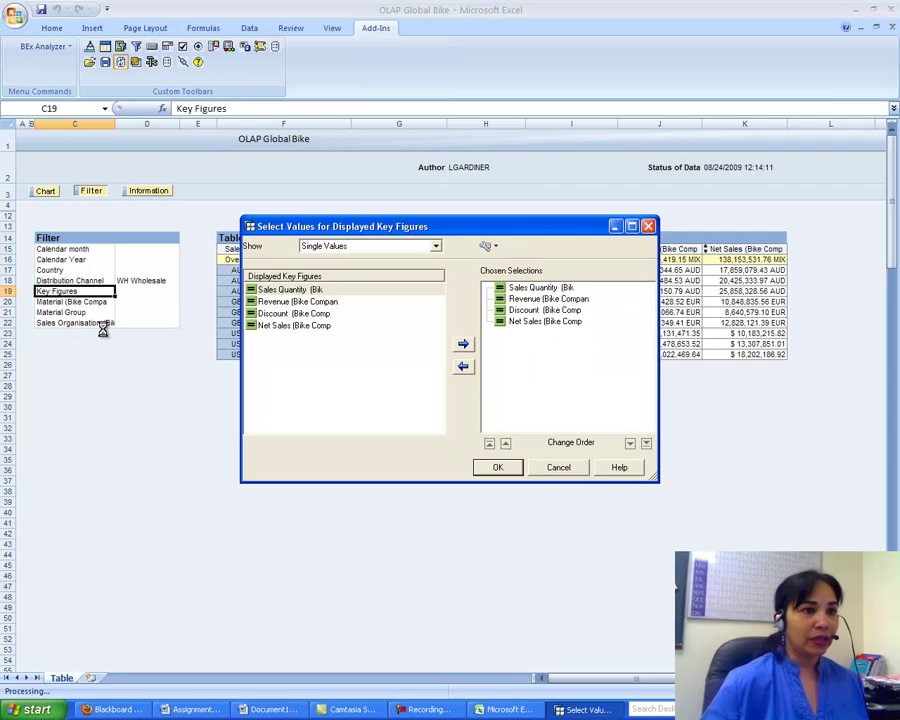
{"action": "left_click", "coordinate": [551, 300]}
{"action": "left_click", "coordinate": [463, 366]}
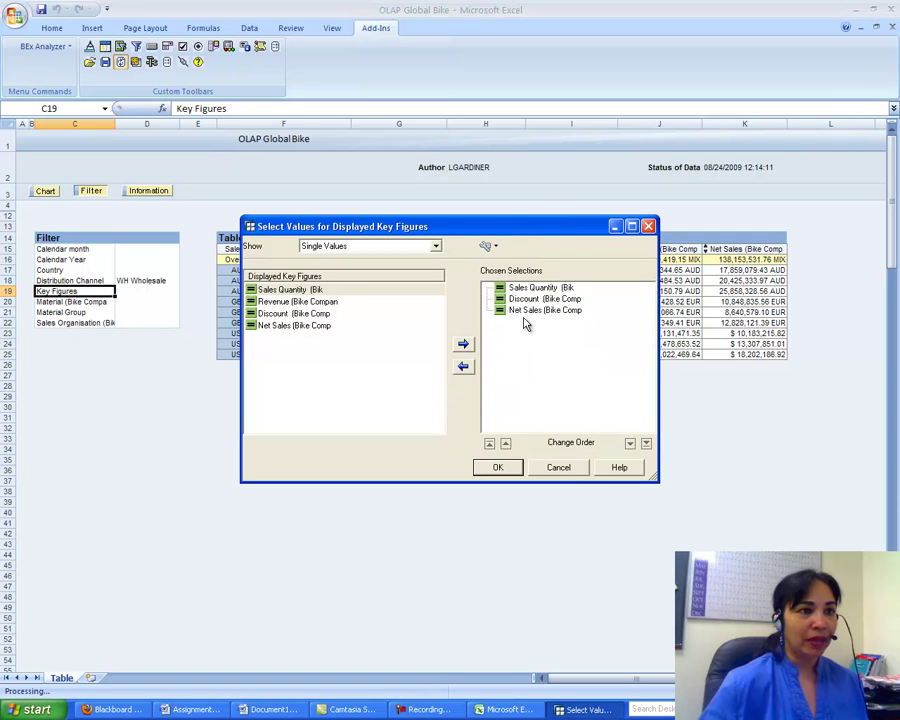
{"action": "left_click", "coordinate": [530, 300]}
{"action": "left_click", "coordinate": [463, 366]}
{"action": "left_click", "coordinate": [526, 299]}
{"action": "left_click", "coordinate": [463, 368]}
{"action": "left_click", "coordinate": [497, 467]}
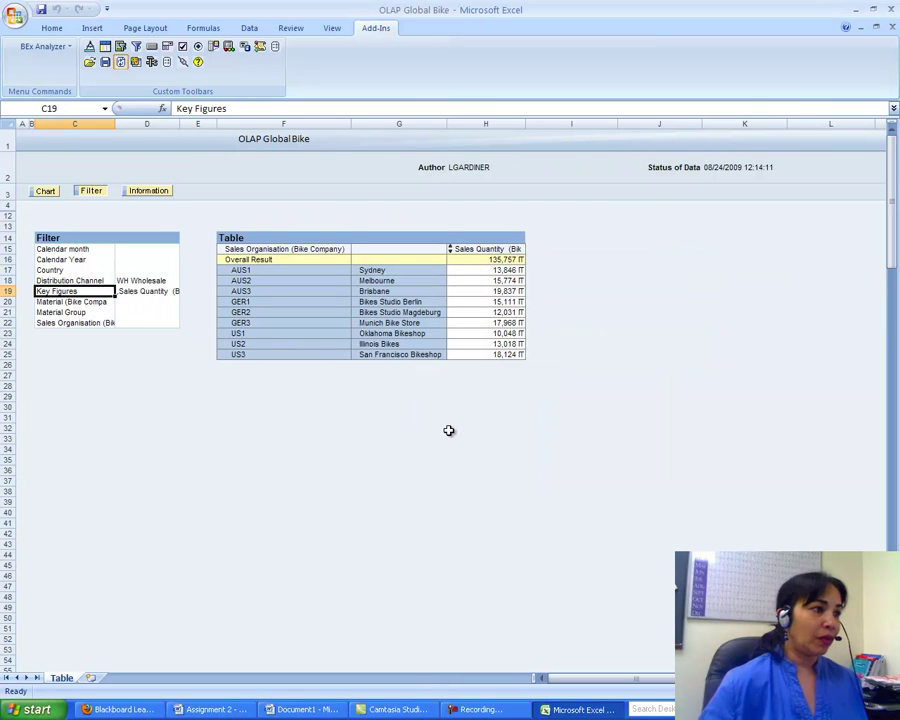
Filter Sales Organisation to the value range between Oklahoma Bikeshop and San Francisco Bikeshop
{"action": "left_click", "coordinate": [93, 323]}
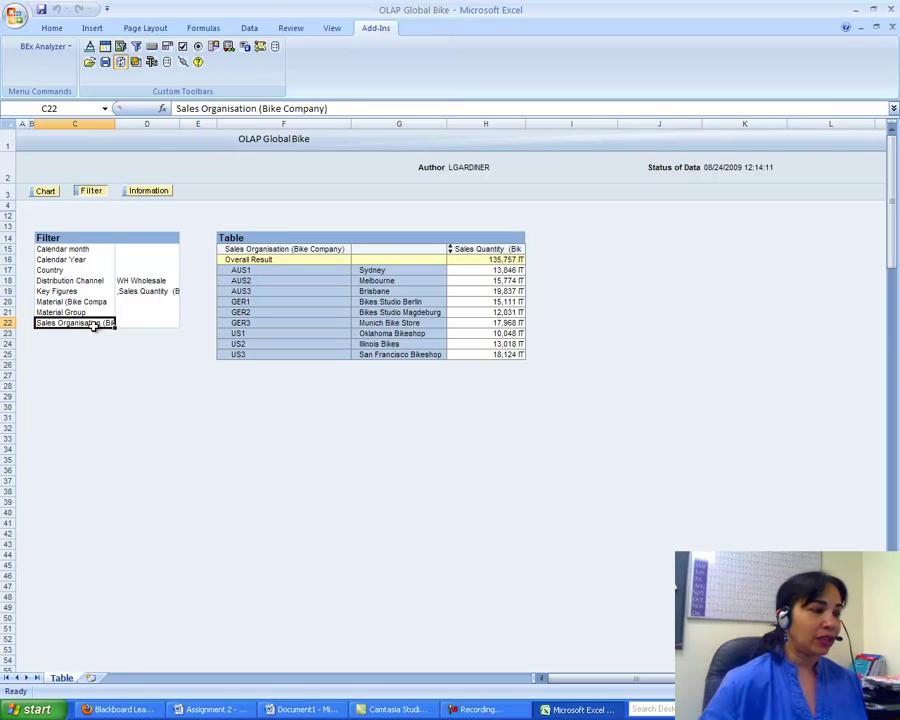
{"action": "right_click", "coordinate": [93, 323]}
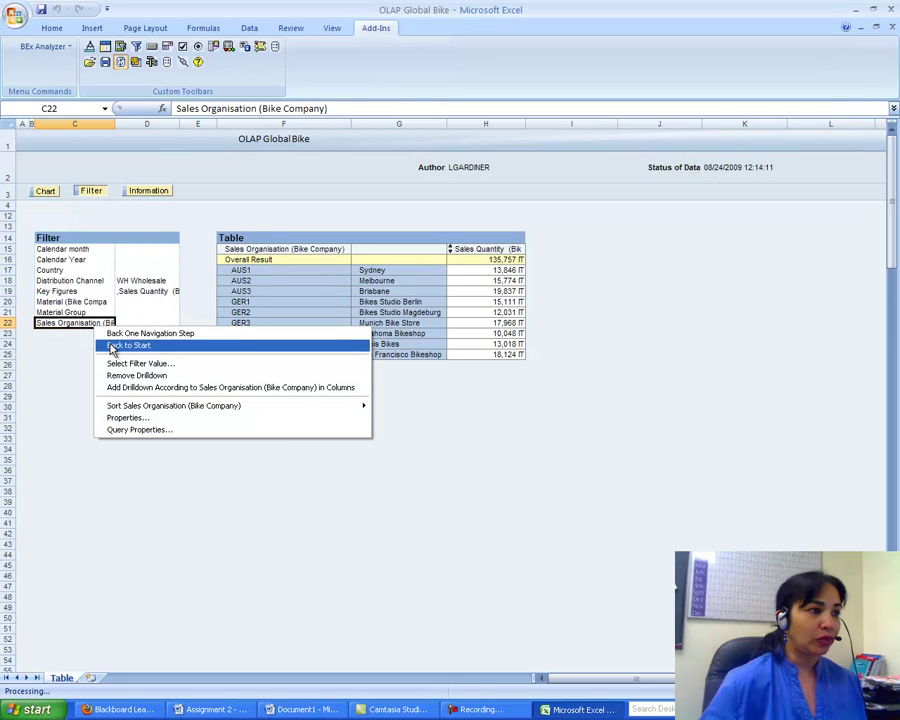
{"action": "left_click", "coordinate": [118, 365]}
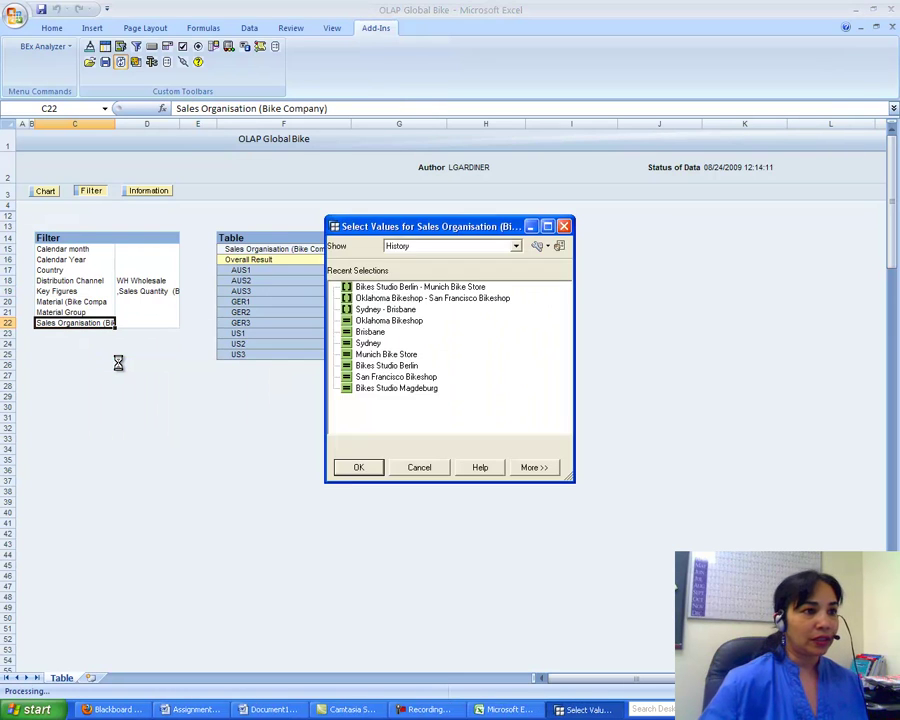
{"action": "left_click", "coordinate": [516, 246]}
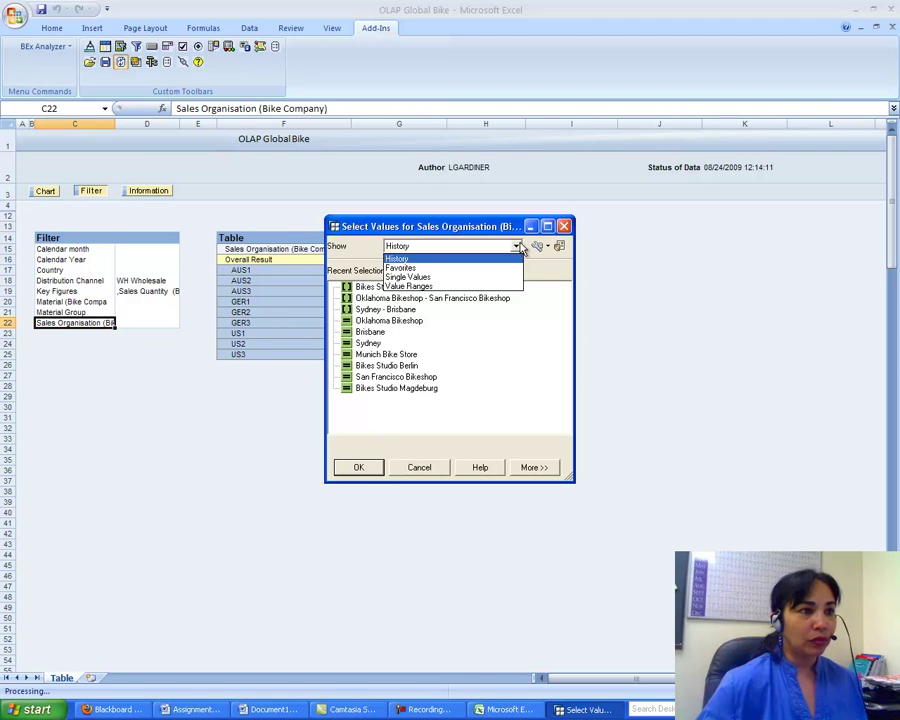
{"action": "left_click", "coordinate": [448, 287]}
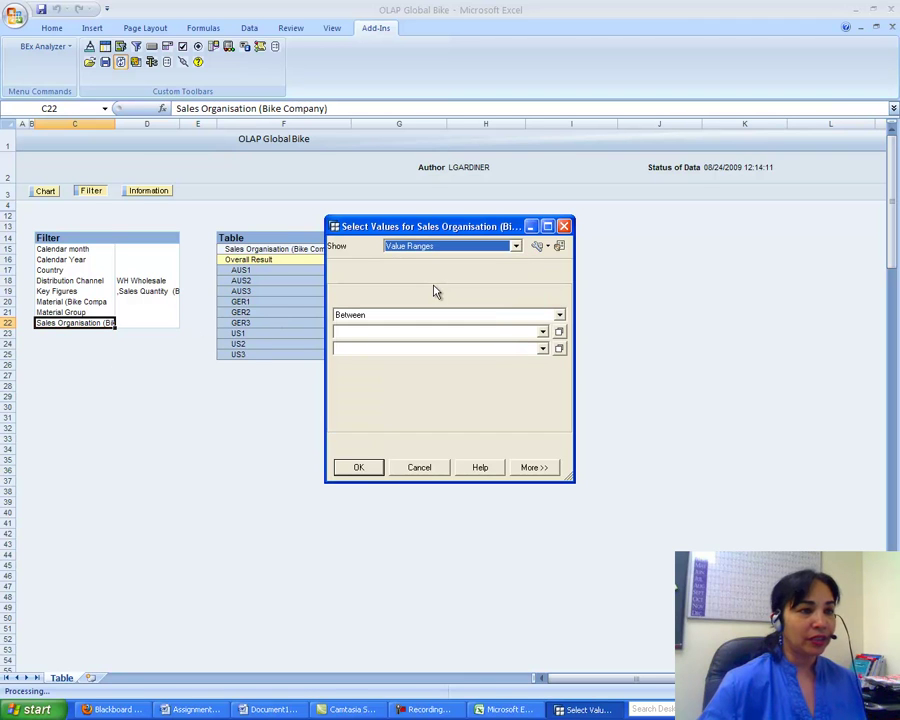
{"action": "left_click", "coordinate": [542, 333]}
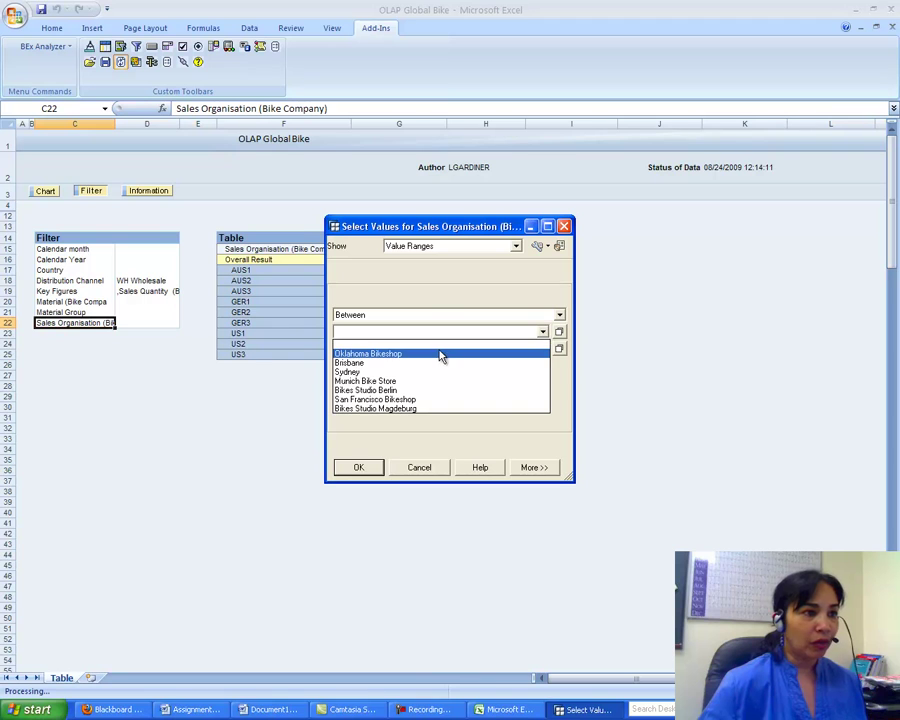
{"action": "left_click", "coordinate": [436, 355]}
{"action": "left_click", "coordinate": [540, 349]}
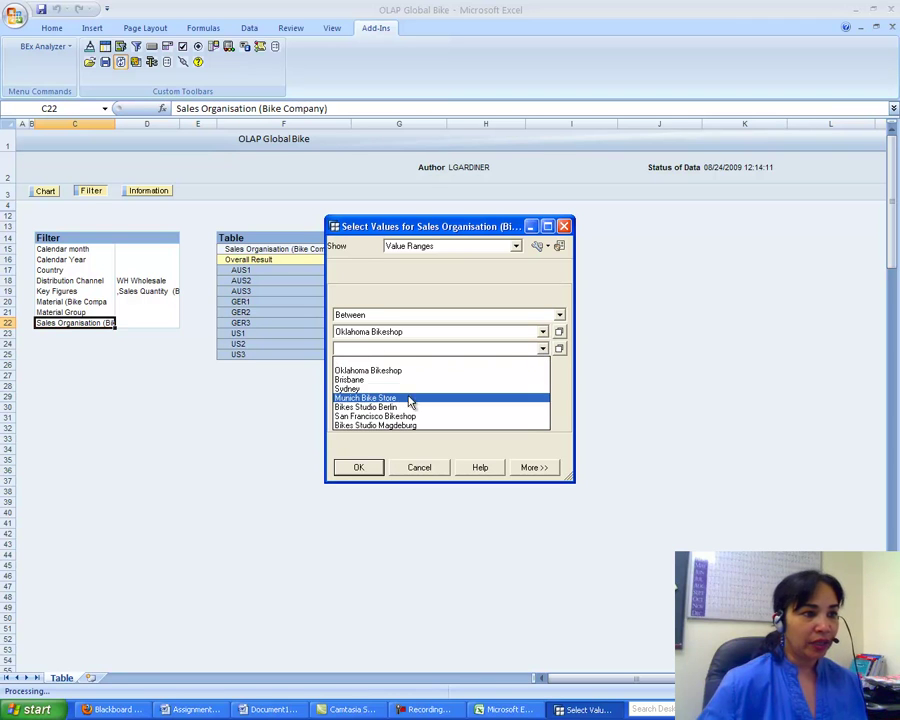
{"action": "left_click", "coordinate": [374, 419]}
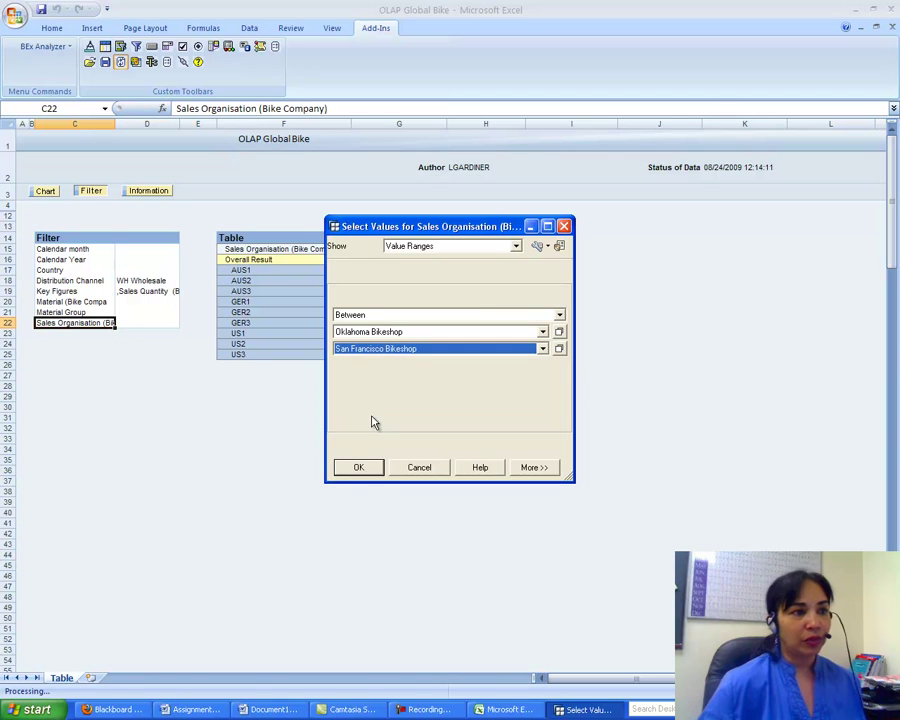
{"action": "left_click", "coordinate": [358, 467]}
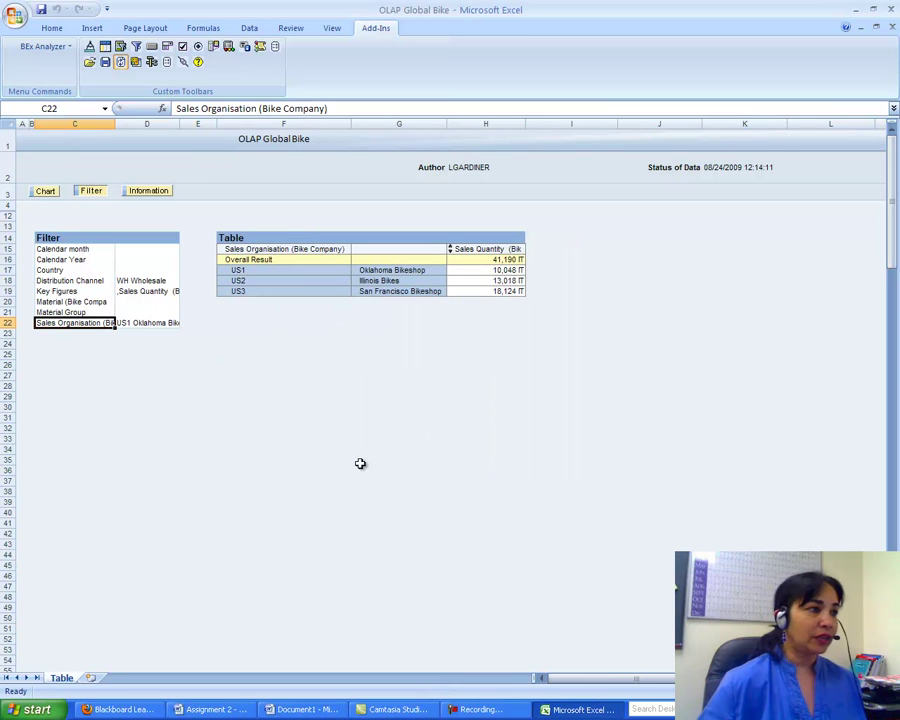
Restrict the Calendar Year filter to the single value 2007
{"action": "right_click", "coordinate": [79, 260]}
{"action": "left_click", "coordinate": [113, 298]}
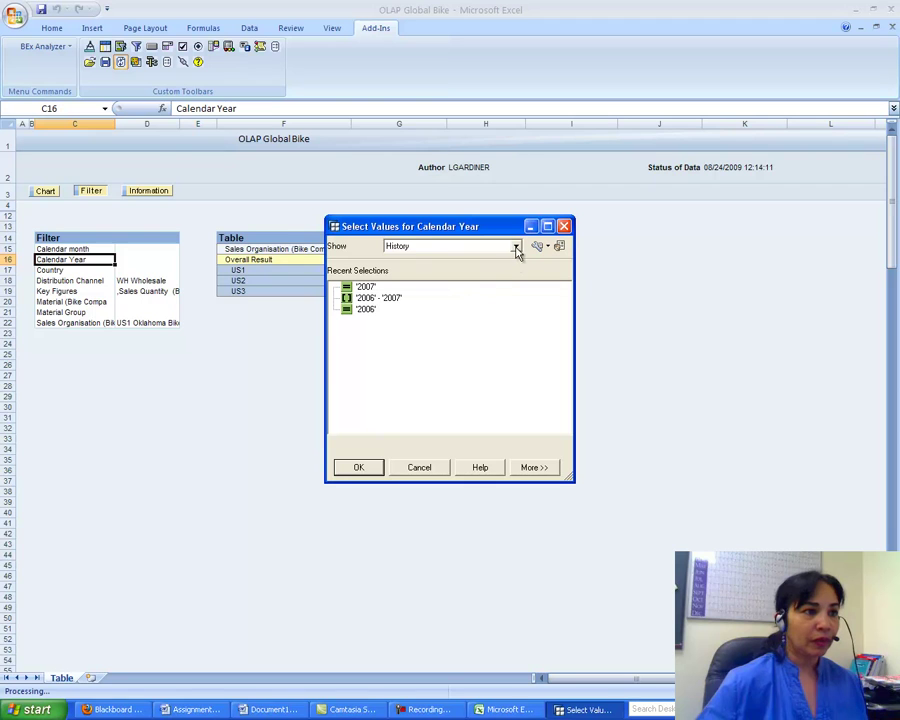
{"action": "left_click", "coordinate": [517, 247]}
{"action": "left_click", "coordinate": [432, 277]}
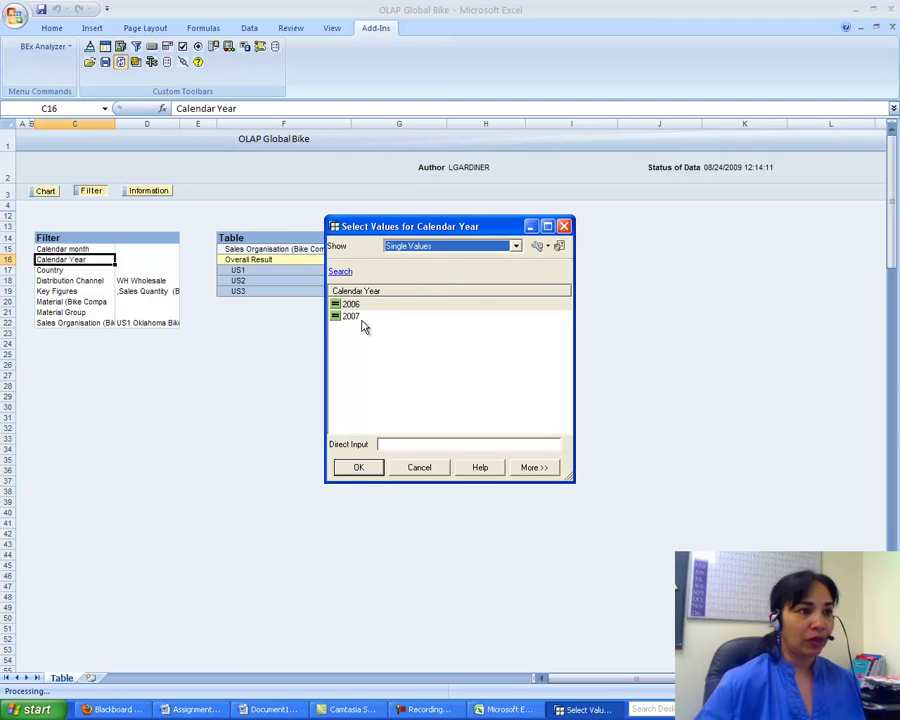
{"action": "left_click", "coordinate": [351, 316]}
{"action": "left_click", "coordinate": [358, 466]}
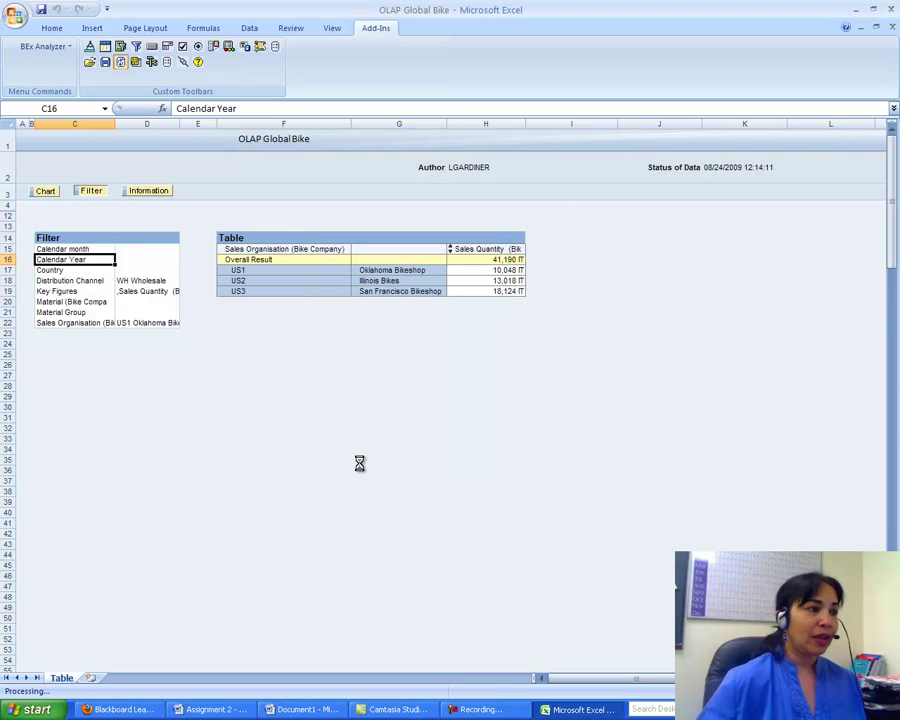
Filter Calendar month to the value range between January and March
{"action": "right_click", "coordinate": [57, 249]}
{"action": "left_click", "coordinate": [80, 287]}
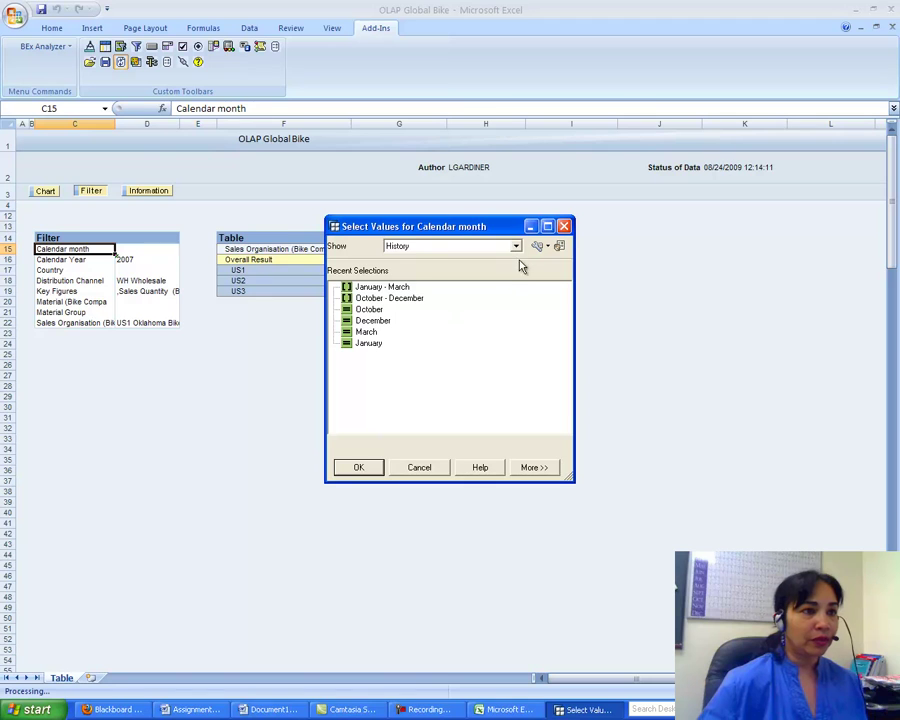
{"action": "left_click", "coordinate": [516, 246]}
{"action": "left_click", "coordinate": [455, 282]}
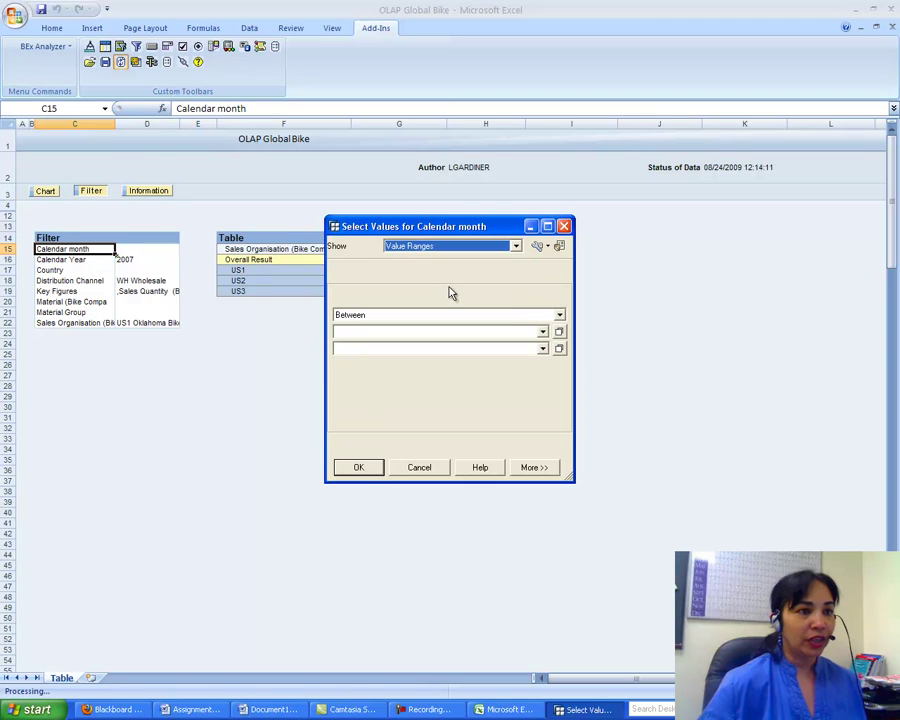
{"action": "left_click", "coordinate": [542, 332]}
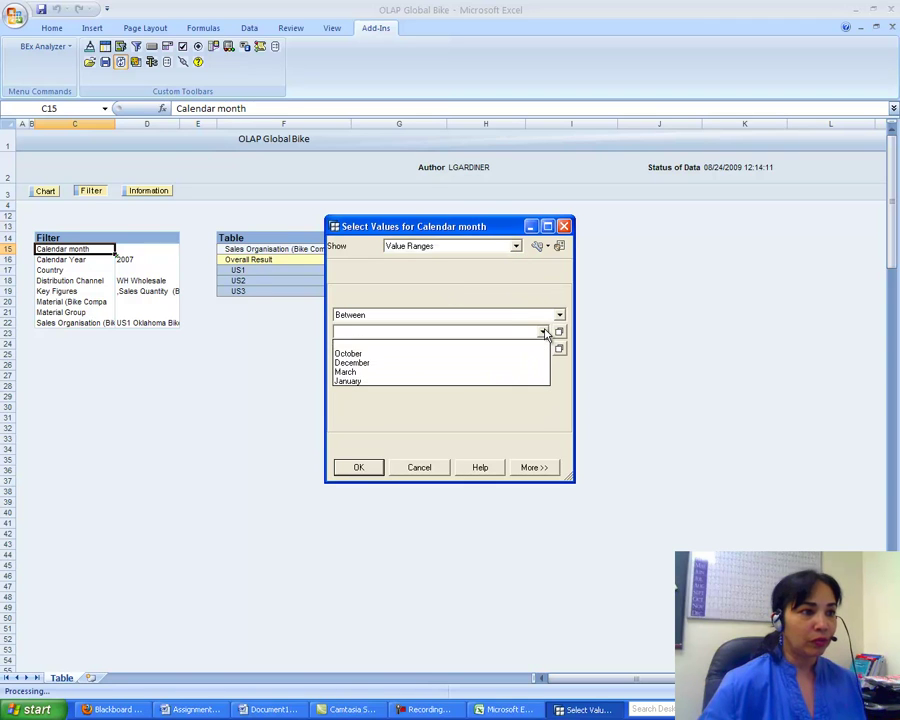
{"action": "left_click", "coordinate": [451, 381]}
{"action": "left_click", "coordinate": [542, 349]}
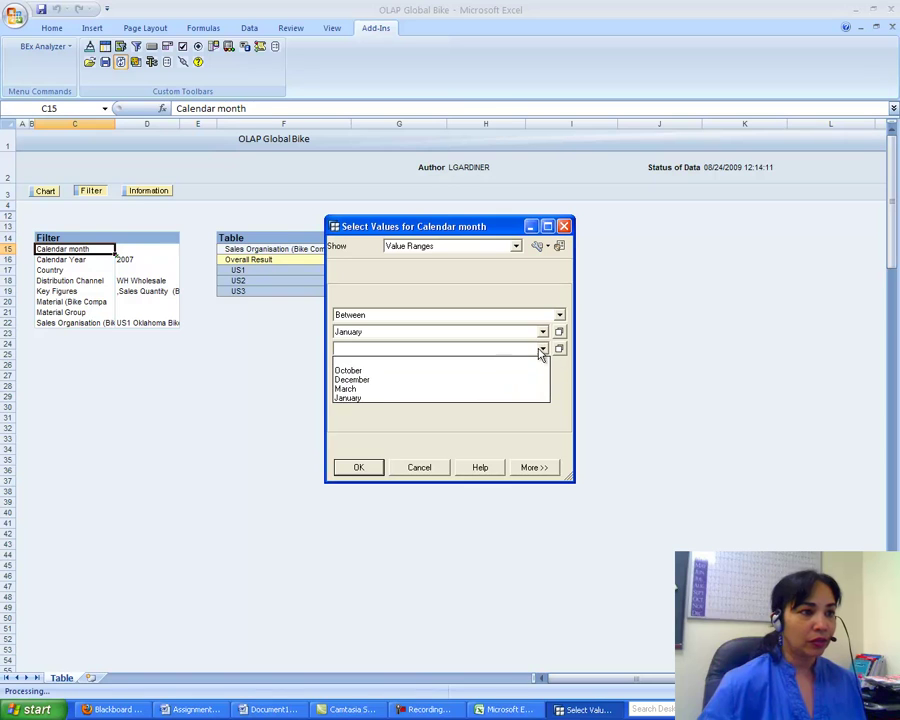
{"action": "left_click", "coordinate": [379, 391]}
{"action": "left_click", "coordinate": [357, 465]}
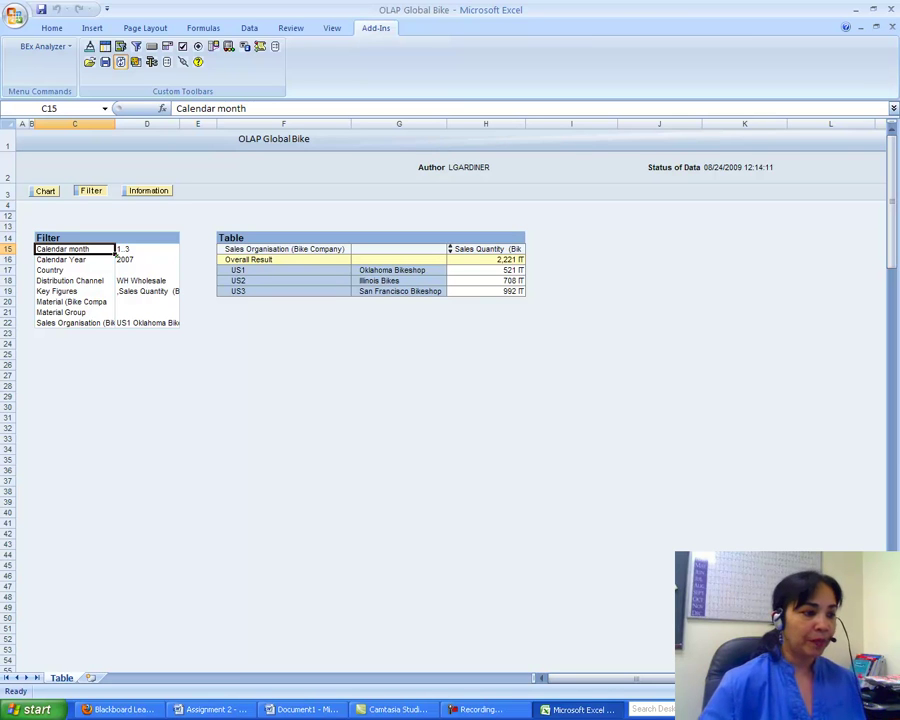
Switch to Document1 in Word and enter the answer 2,221 IT below question 2, followed by blank lines
{"action": "left_click", "coordinate": [302, 708]}
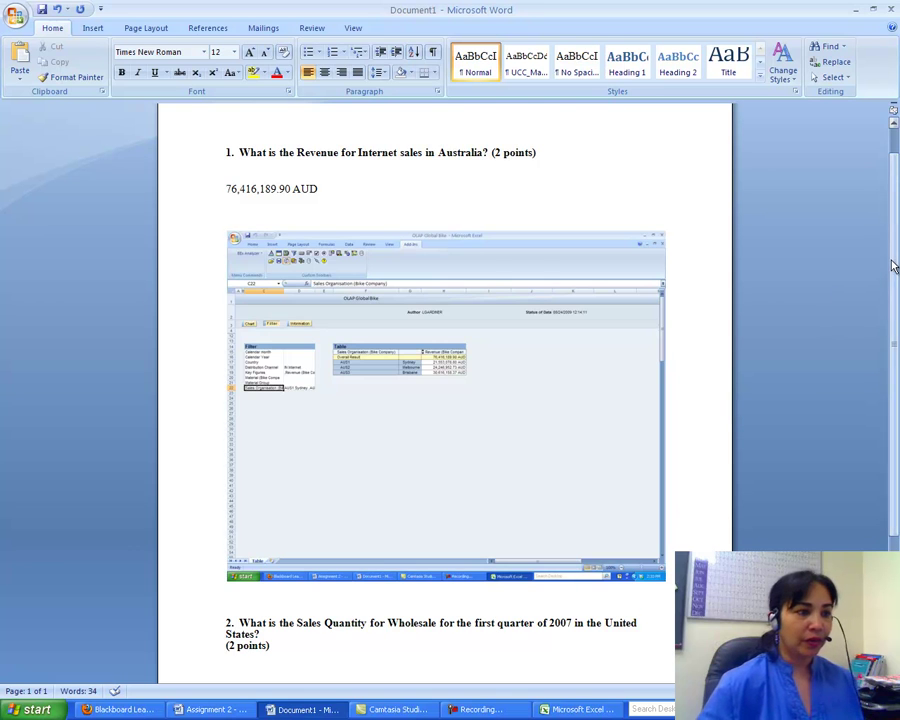
{"action": "scroll", "coordinate": [870, 358], "scroll_direction": "down", "scroll_amount": 3}
{"action": "type", "text": "2,221"}
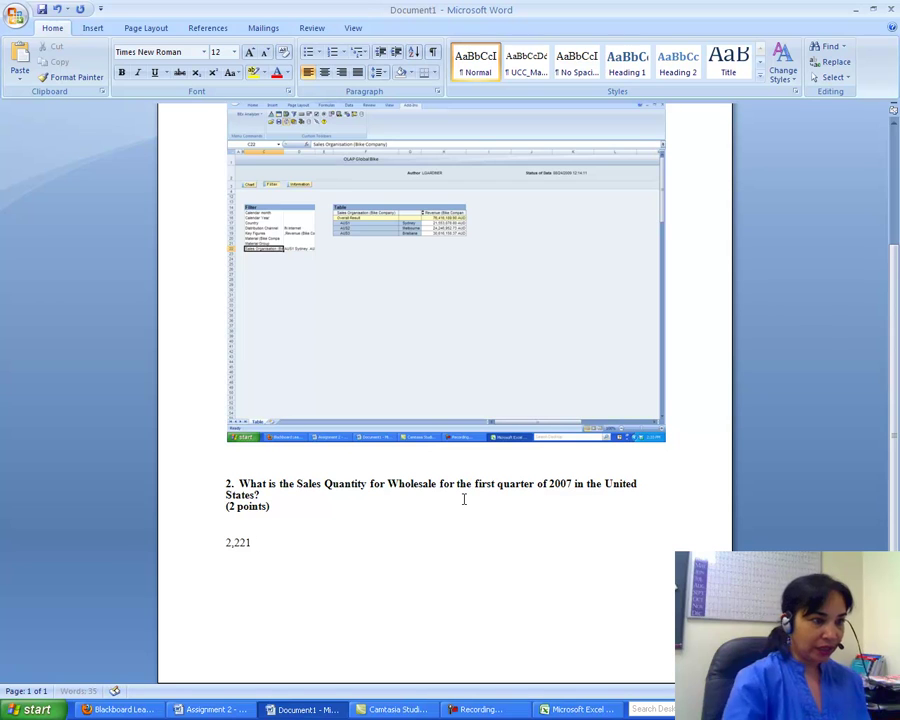
{"action": "type", "text": " IT"}
{"action": "key", "text": "Return"}
{"action": "key", "text": "Return"}
{"action": "key", "text": "Return"}
{"action": "key", "text": "Return"}
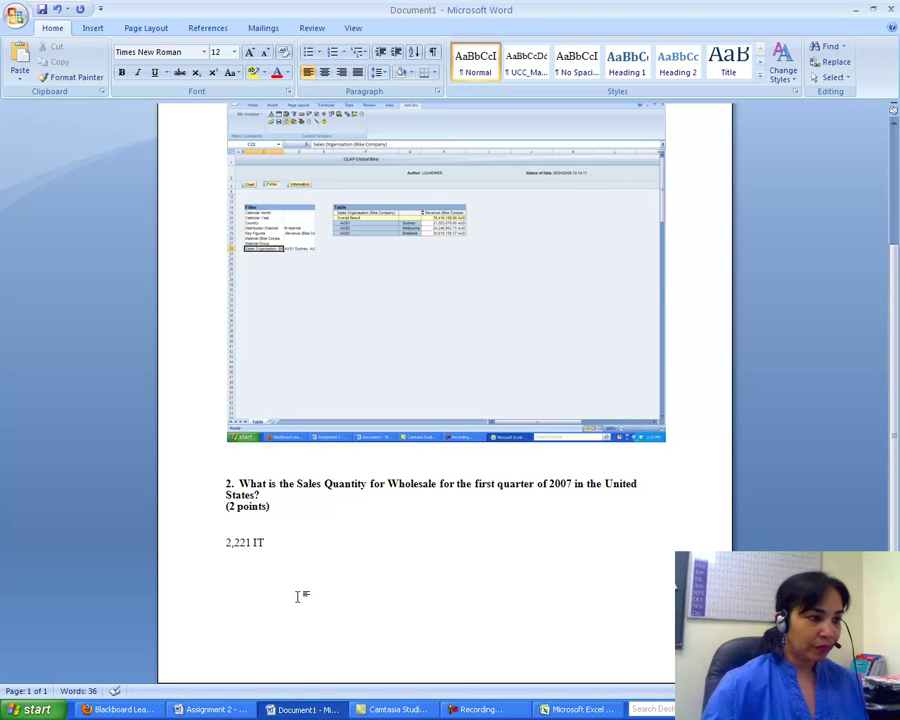
Paste the screenshot of the filtered OLAP Global Bike query below the answer to question 2
{"action": "right_click", "coordinate": [240, 574]}
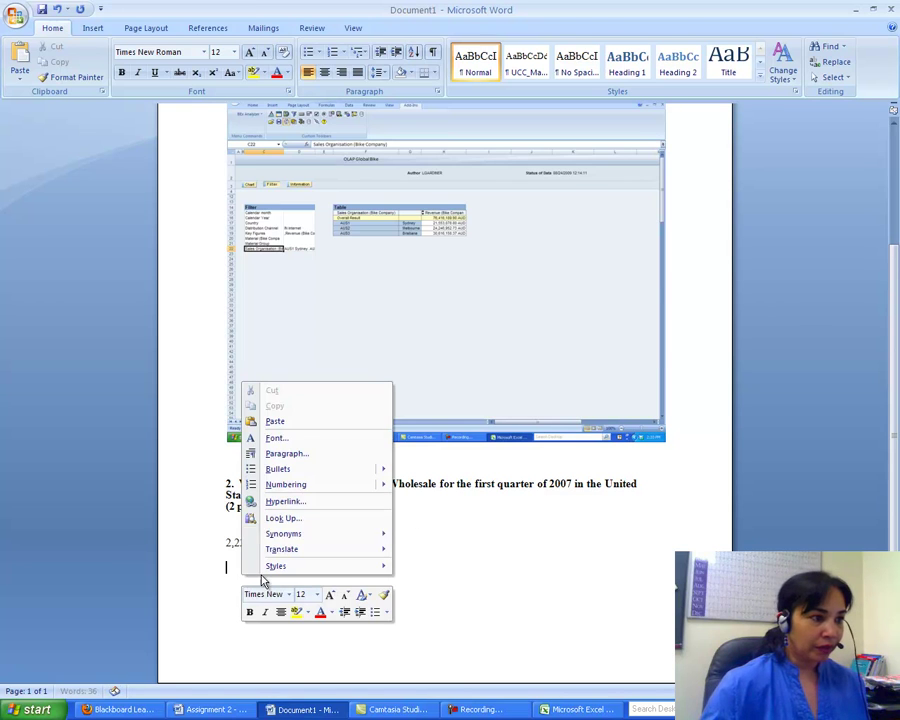
{"action": "left_click", "coordinate": [276, 421]}
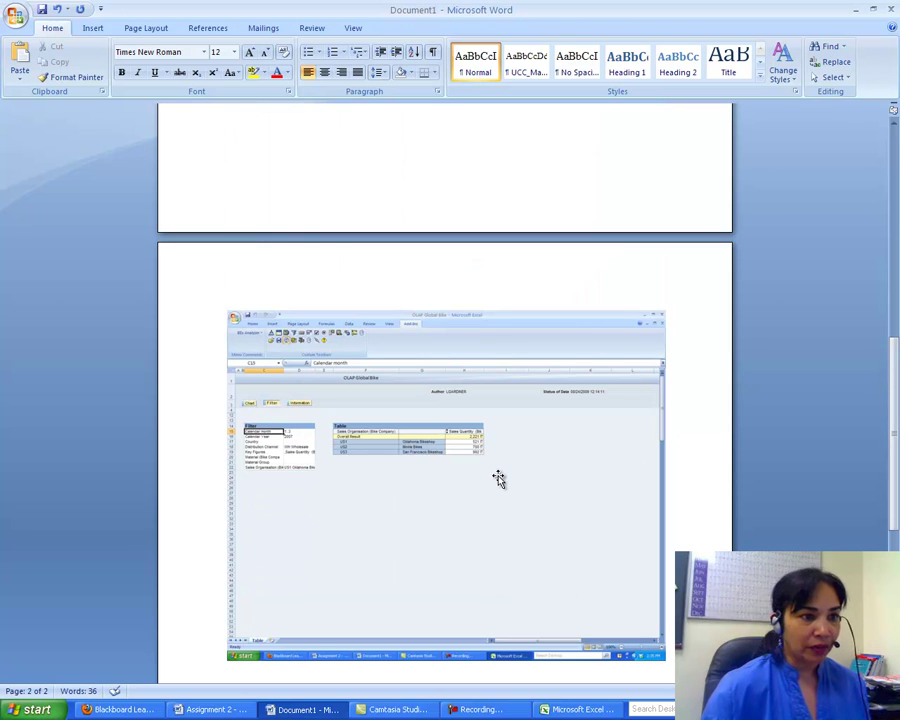
{"action": "left_click_drag", "start_coordinate": [892, 364], "coordinate": [878, 432]}
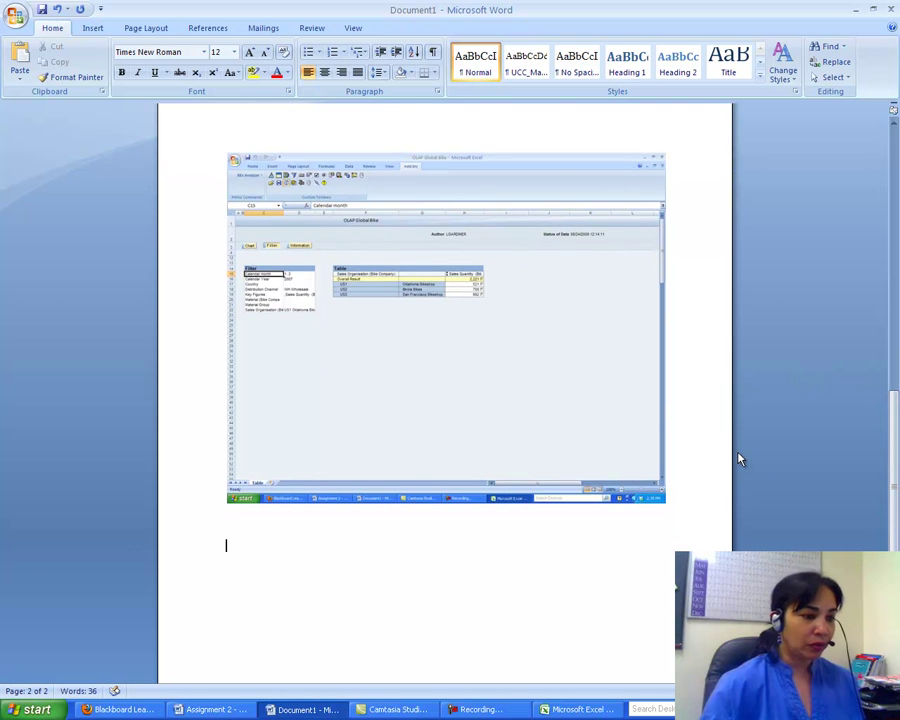
Copy question 3 about the Sales Organization with the highest Revenues in USD from the assignment and paste it below the screenshot in Document1
{"action": "left_click", "coordinate": [222, 709]}
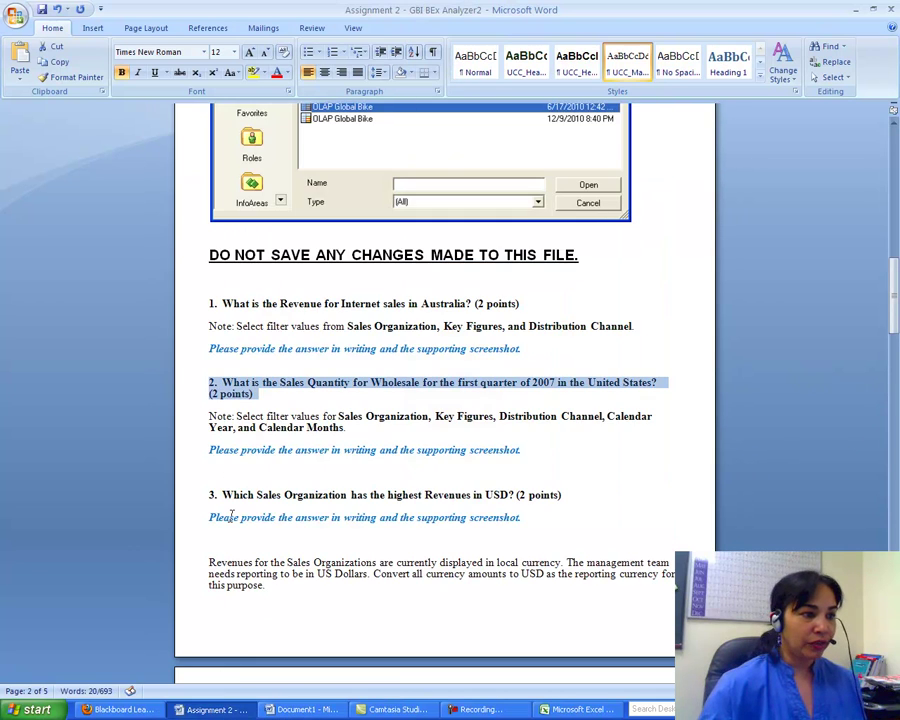
{"action": "left_click_drag", "start_coordinate": [203, 493], "coordinate": [565, 496]}
{"action": "right_click", "coordinate": [503, 502]}
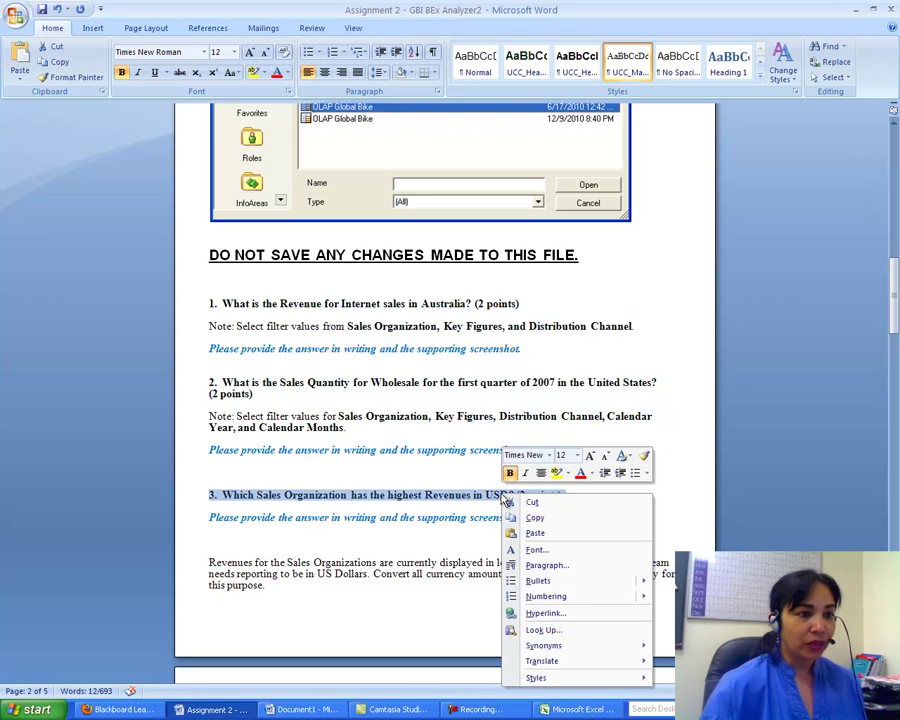
{"action": "left_click", "coordinate": [528, 515]}
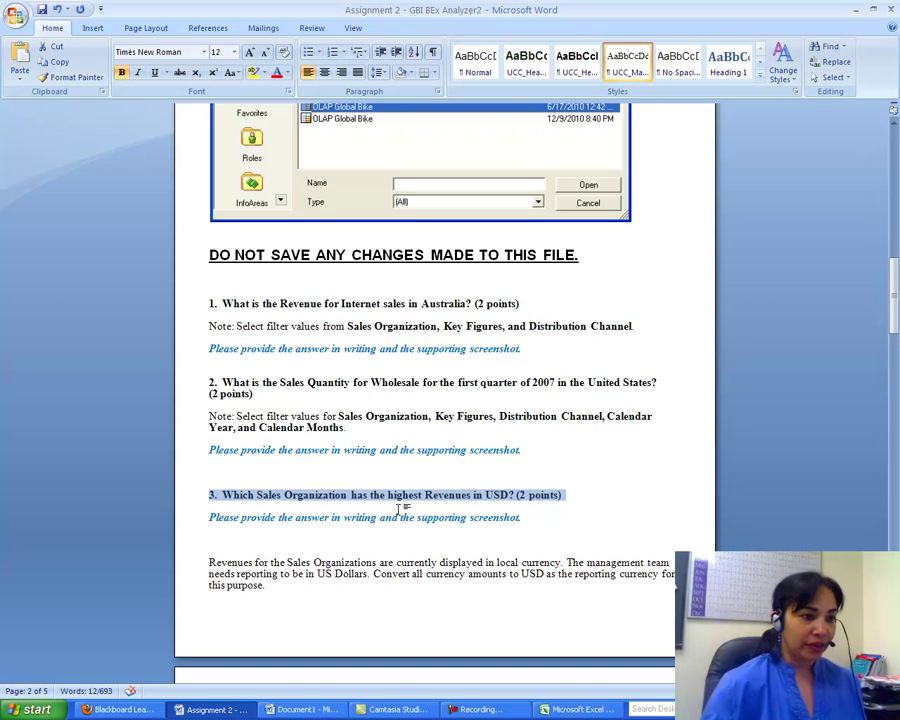
{"action": "left_click", "coordinate": [557, 713]}
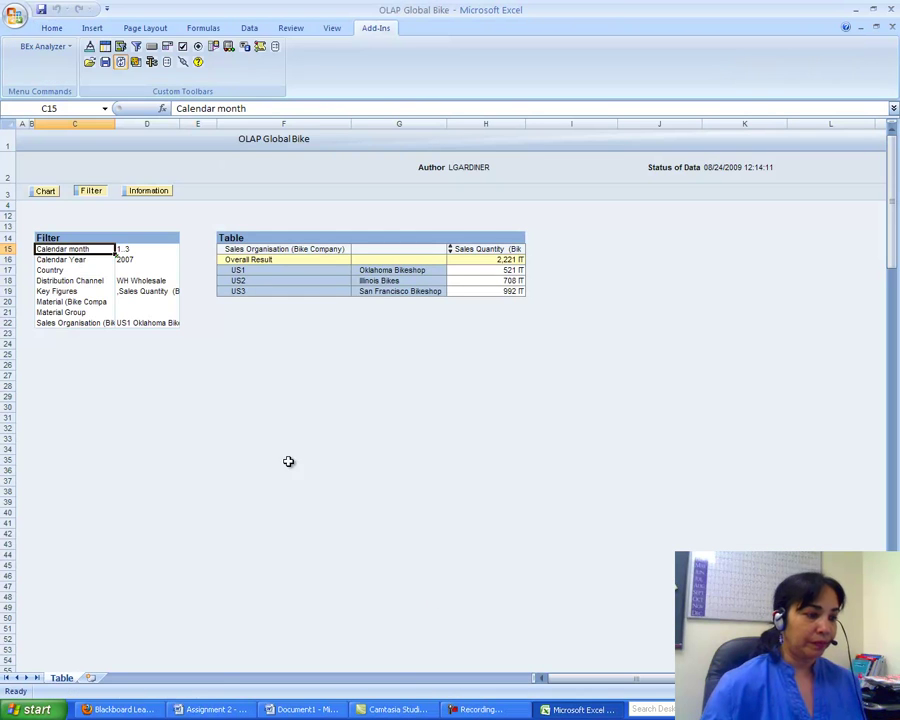
{"action": "left_click", "coordinate": [228, 712]}
{"action": "left_click", "coordinate": [300, 710]}
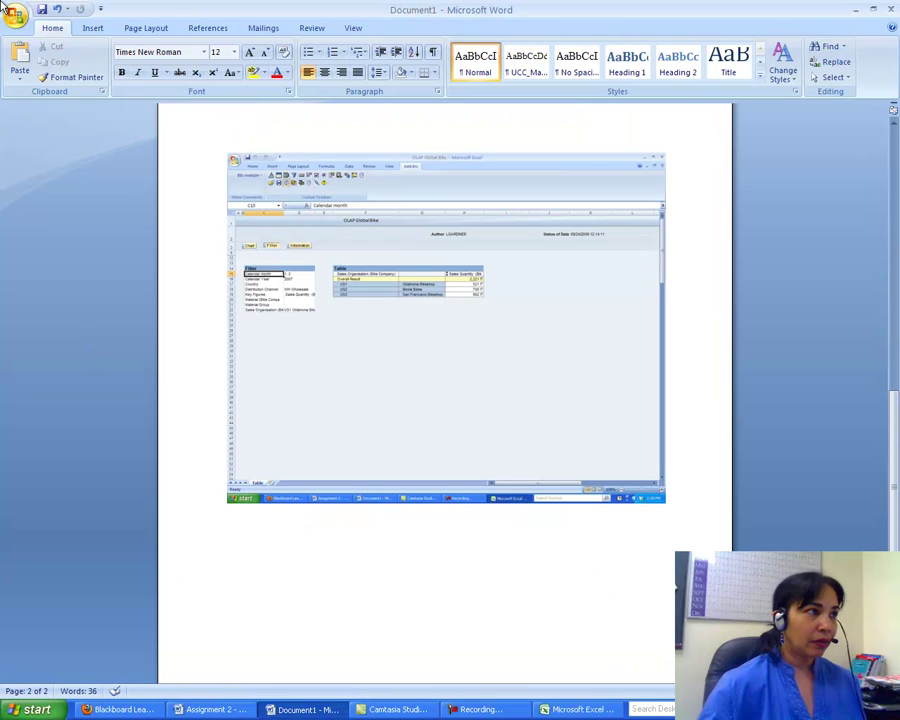
{"action": "left_click", "coordinate": [20, 55]}
Check the assignment's filter hint and question 3 instructions, and return the OLAP Global Bike query in Excel to its starting state
{"action": "left_click_drag", "start_coordinate": [897, 432], "coordinate": [897, 148]}
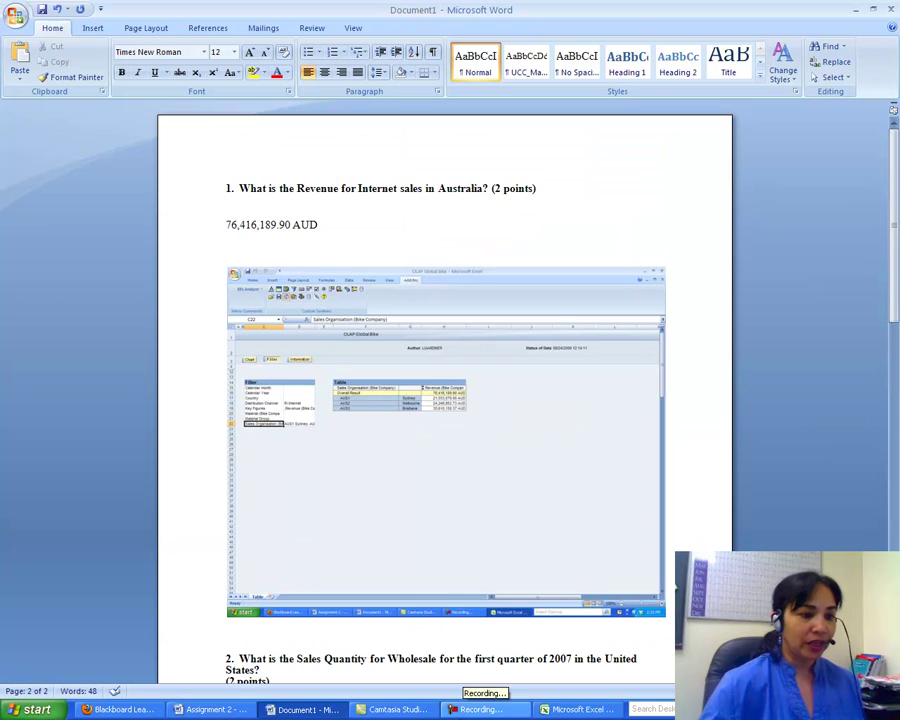
{"action": "left_click", "coordinate": [232, 711]}
{"action": "left_click_drag", "start_coordinate": [897, 290], "coordinate": [895, 130]}
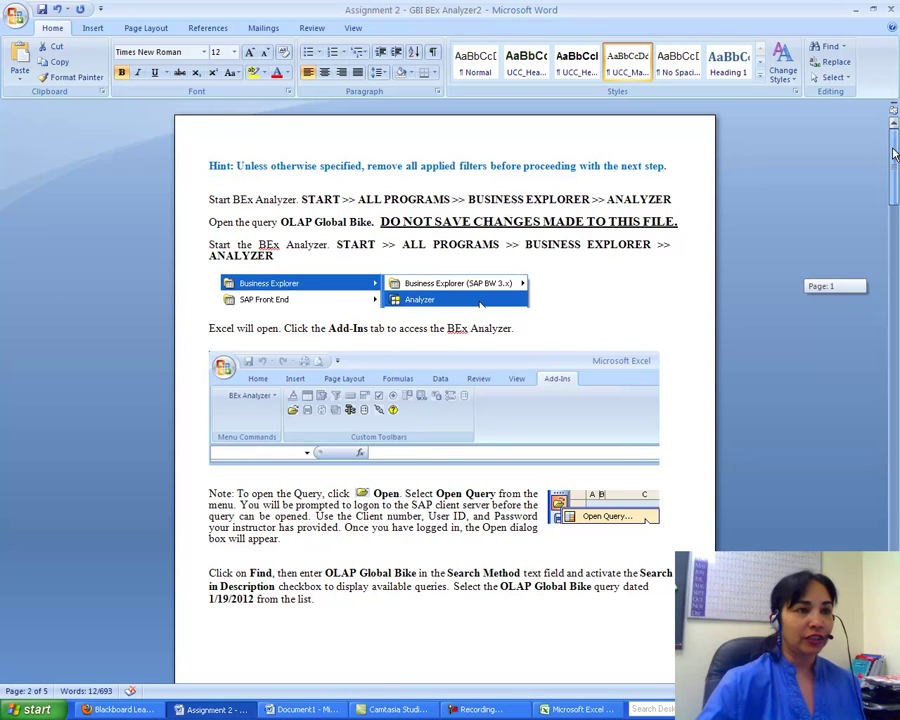
{"action": "left_click_drag", "start_coordinate": [893, 160], "coordinate": [883, 338]}
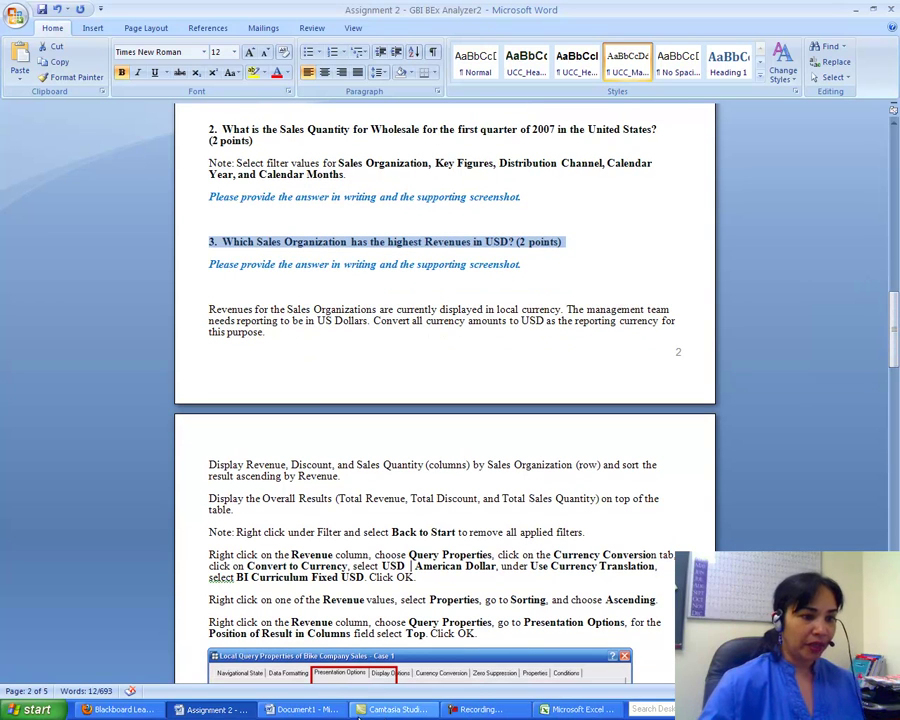
{"action": "left_click", "coordinate": [581, 710]}
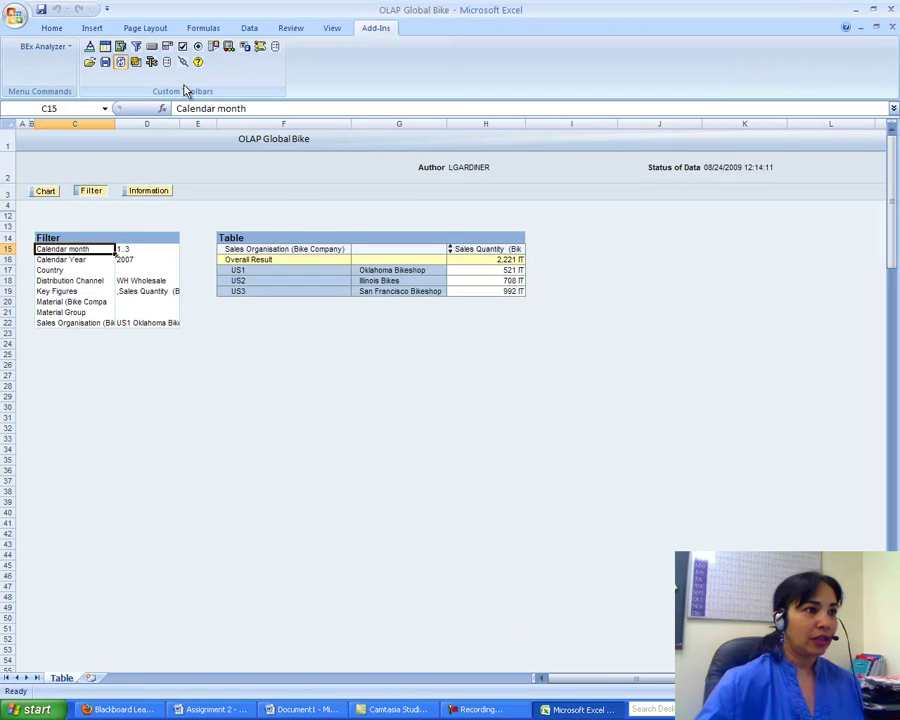
{"action": "left_click", "coordinate": [293, 237]}
{"action": "right_click", "coordinate": [293, 237]}
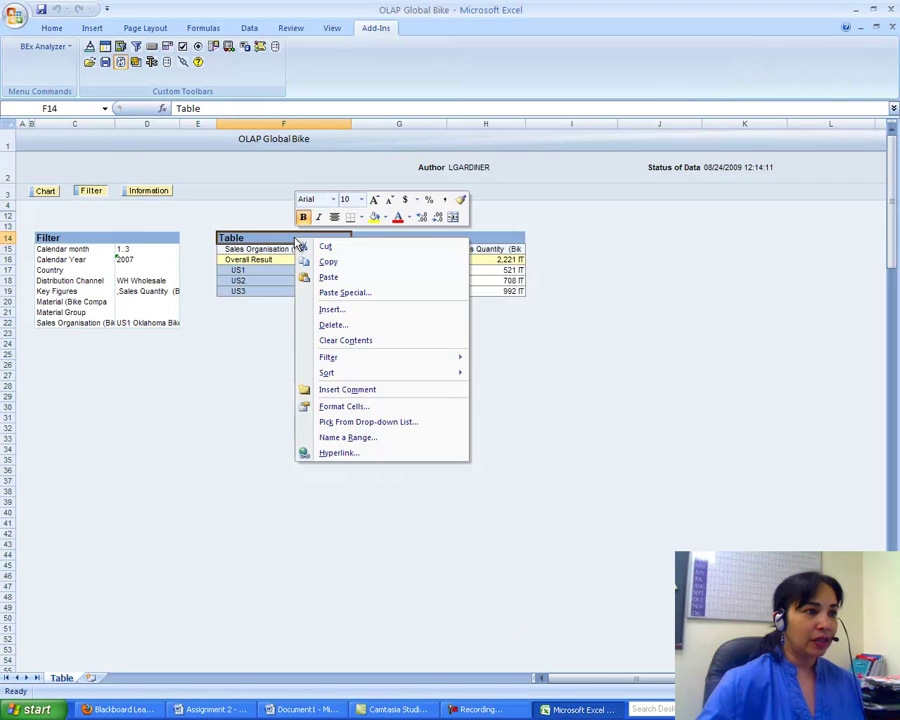
{"action": "key", "text": "Escape"}
{"action": "right_click", "coordinate": [286, 273]}
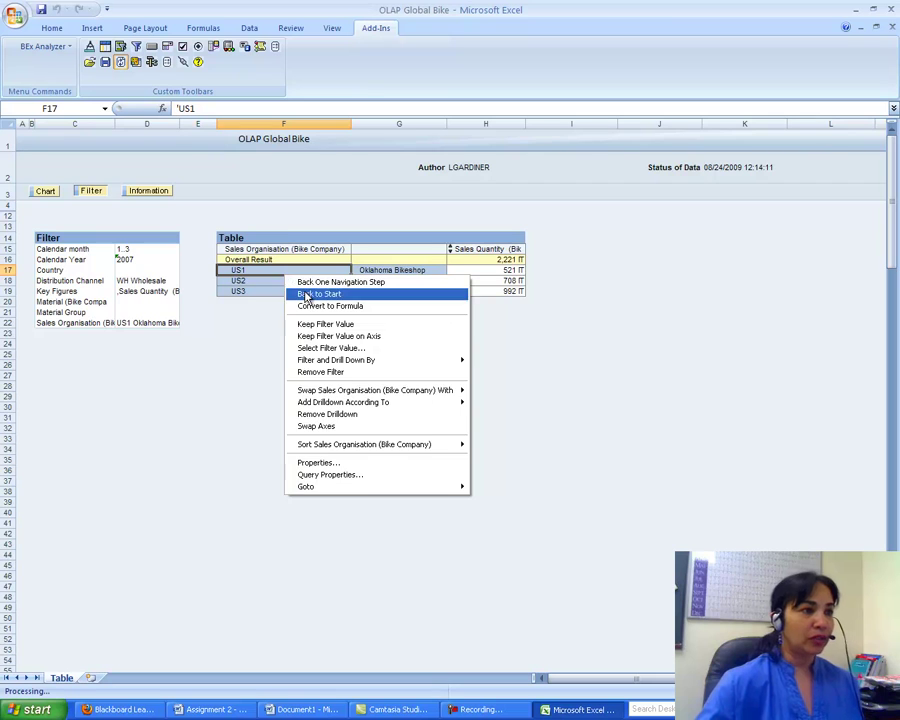
{"action": "left_click", "coordinate": [305, 293]}
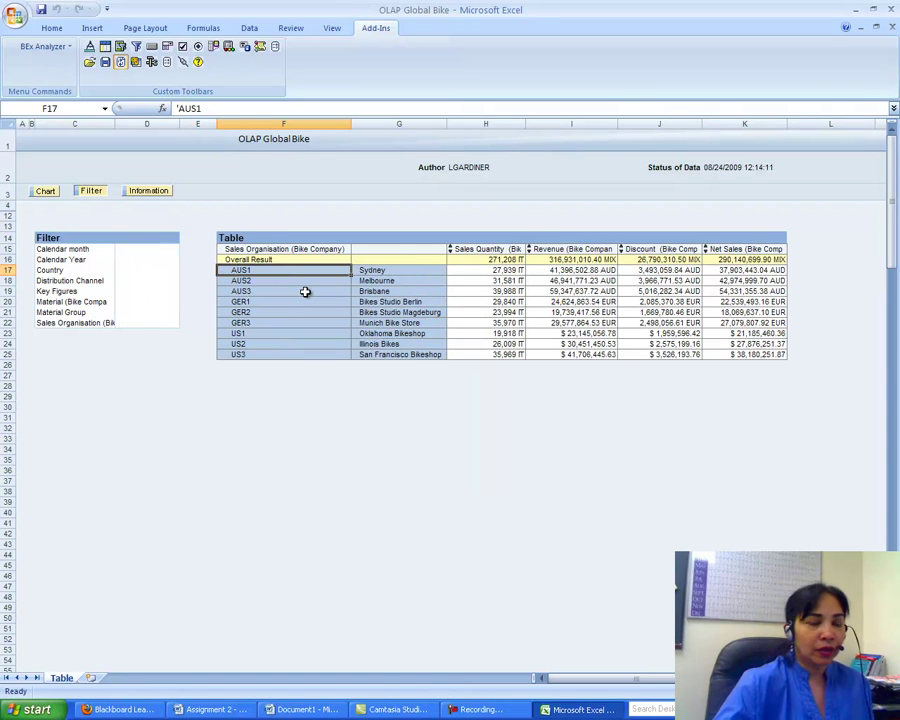
Check the assignment's currency instructions, then convert the OLAP Global Bike query in Excel to USD | American Dollar using the BI Curriculum: Fixed USD translation
{"action": "left_click", "coordinate": [199, 710]}
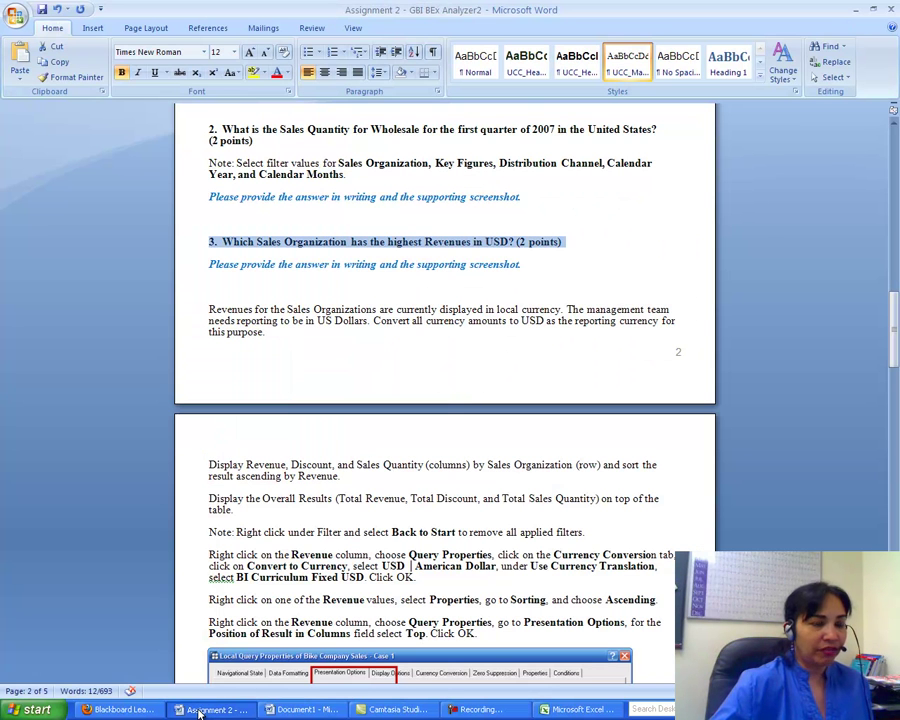
{"action": "left_click", "coordinate": [580, 710]}
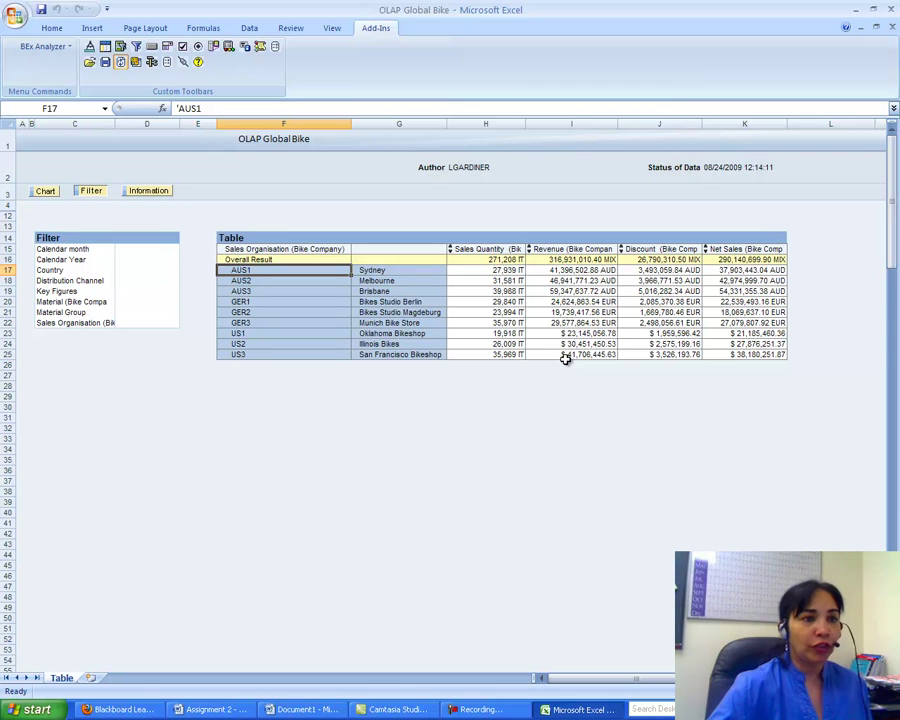
{"action": "right_click", "coordinate": [564, 261]}
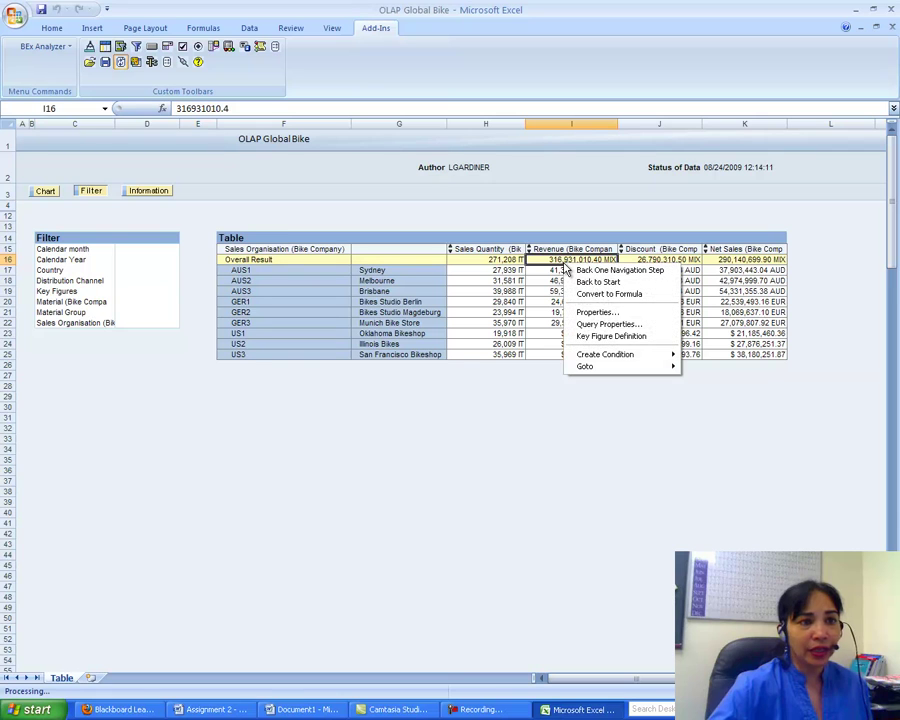
{"action": "left_click", "coordinate": [573, 324]}
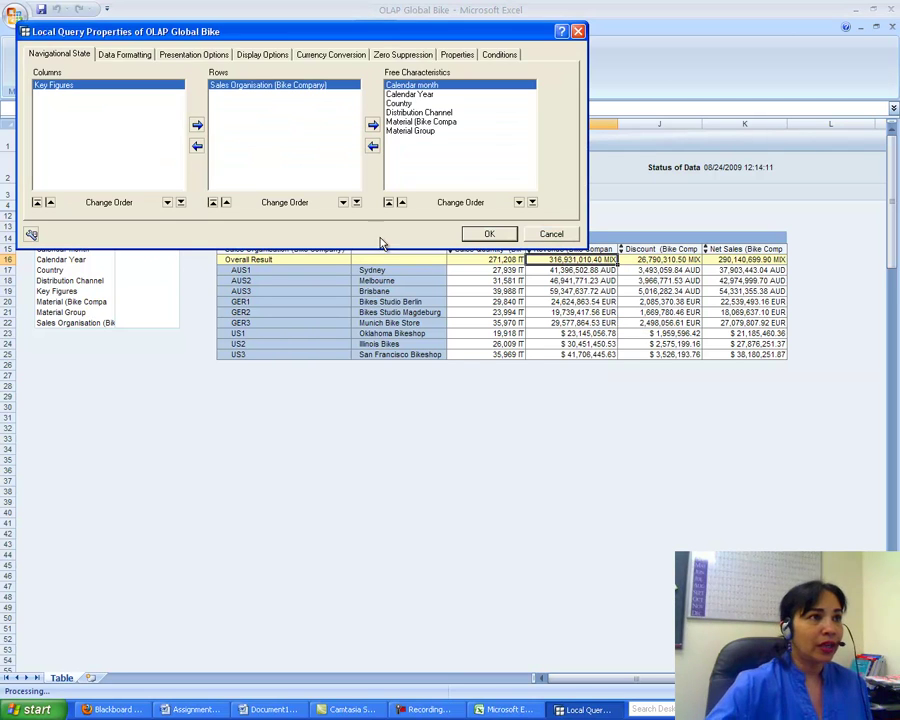
{"action": "left_click", "coordinate": [316, 57]}
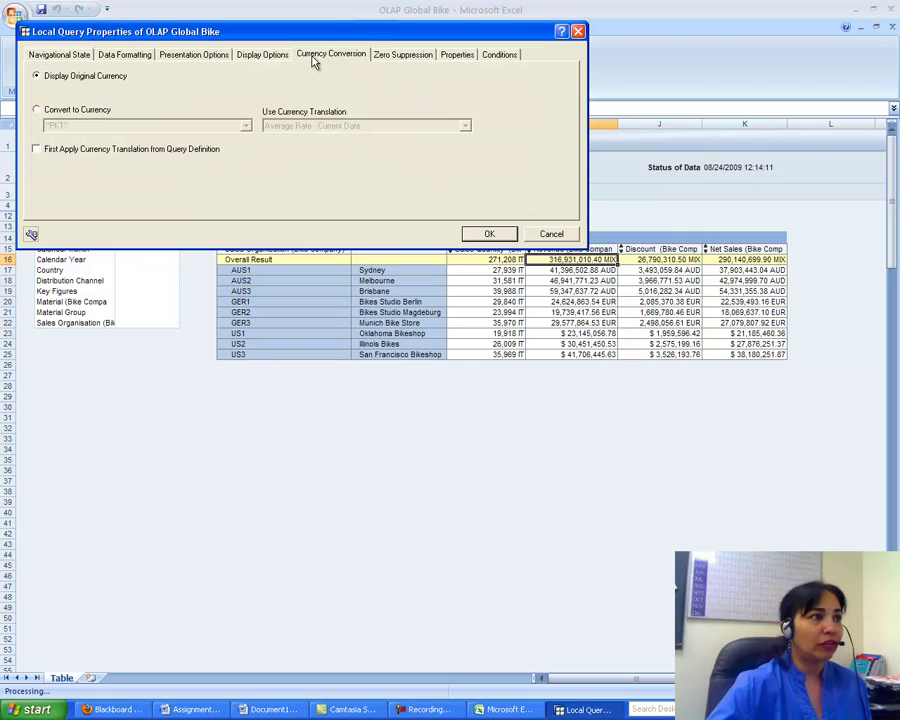
{"action": "left_click", "coordinate": [37, 111]}
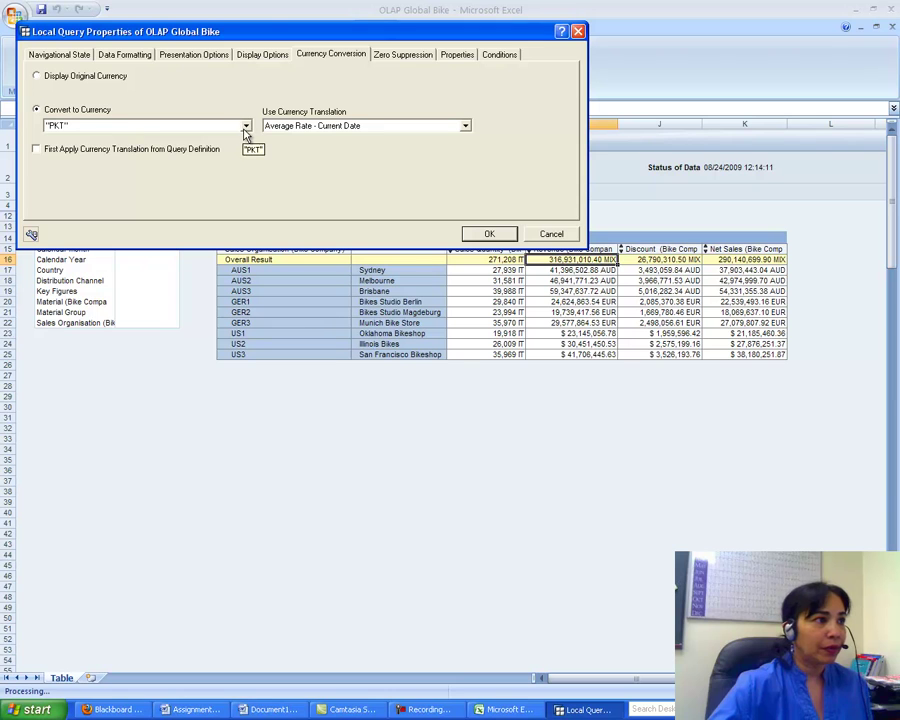
{"action": "left_click", "coordinate": [245, 131]}
{"action": "left_click_drag", "start_coordinate": [247, 149], "coordinate": [246, 194]}
{"action": "left_click", "coordinate": [234, 192]}
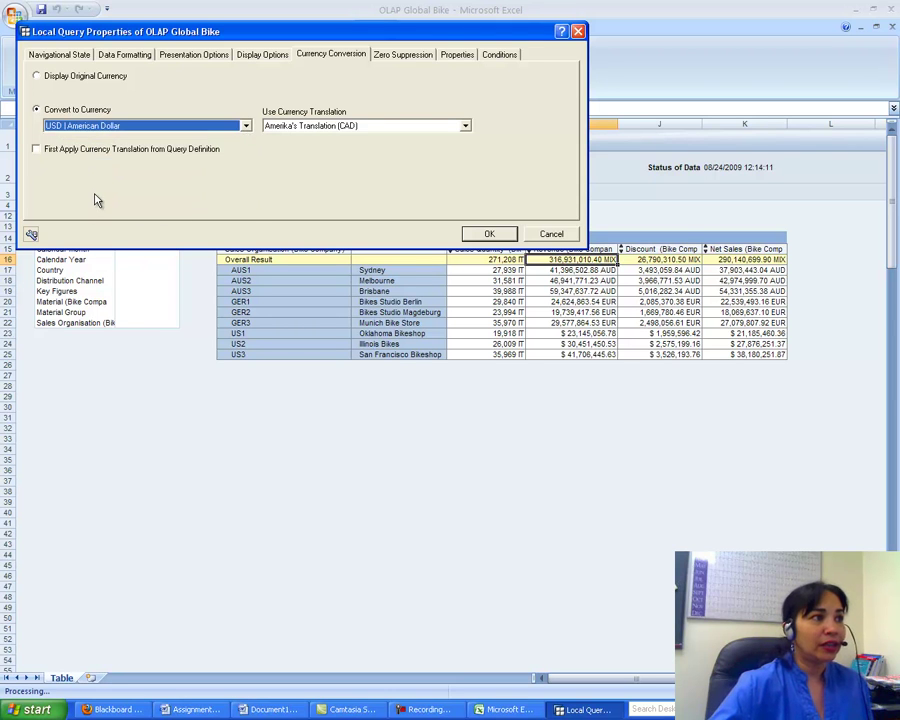
{"action": "left_click", "coordinate": [465, 126]}
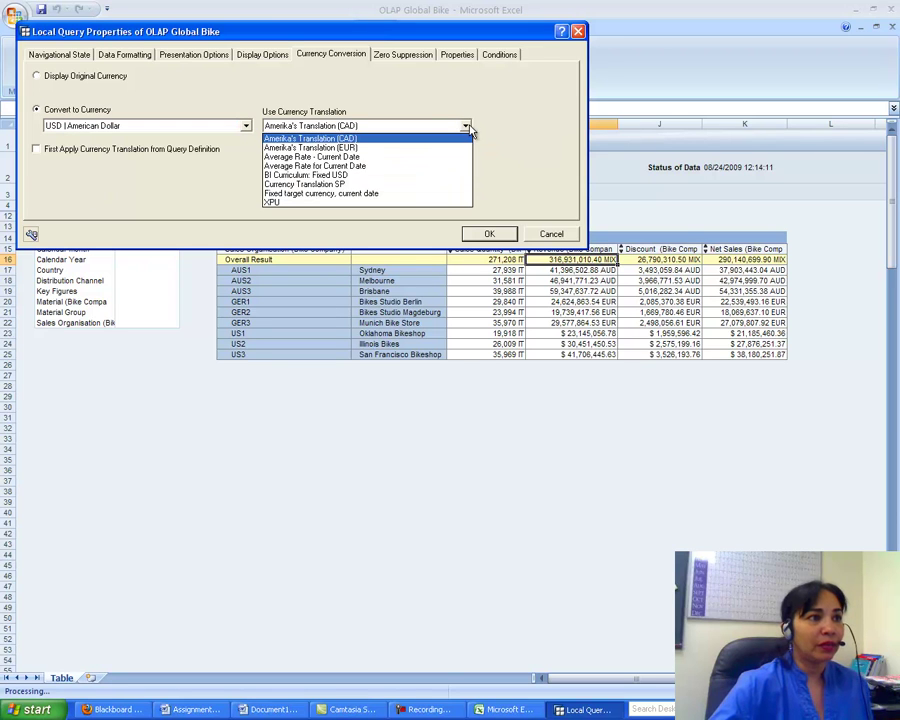
{"action": "left_click", "coordinate": [361, 178]}
{"action": "left_click", "coordinate": [490, 233]}
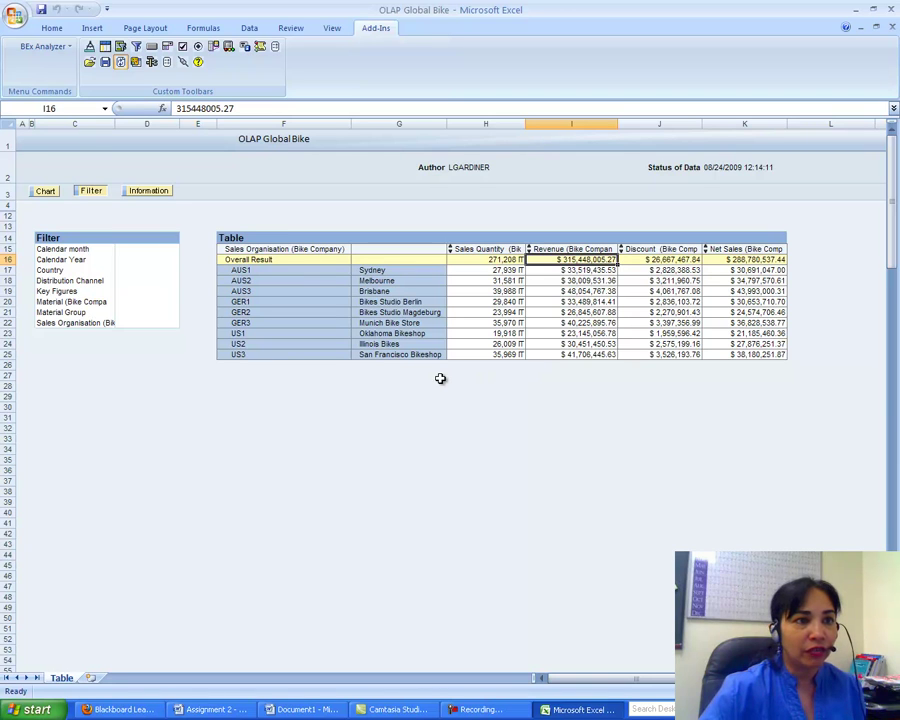
Sort the query's Revenue key figure in ascending order
{"action": "right_click", "coordinate": [552, 259]}
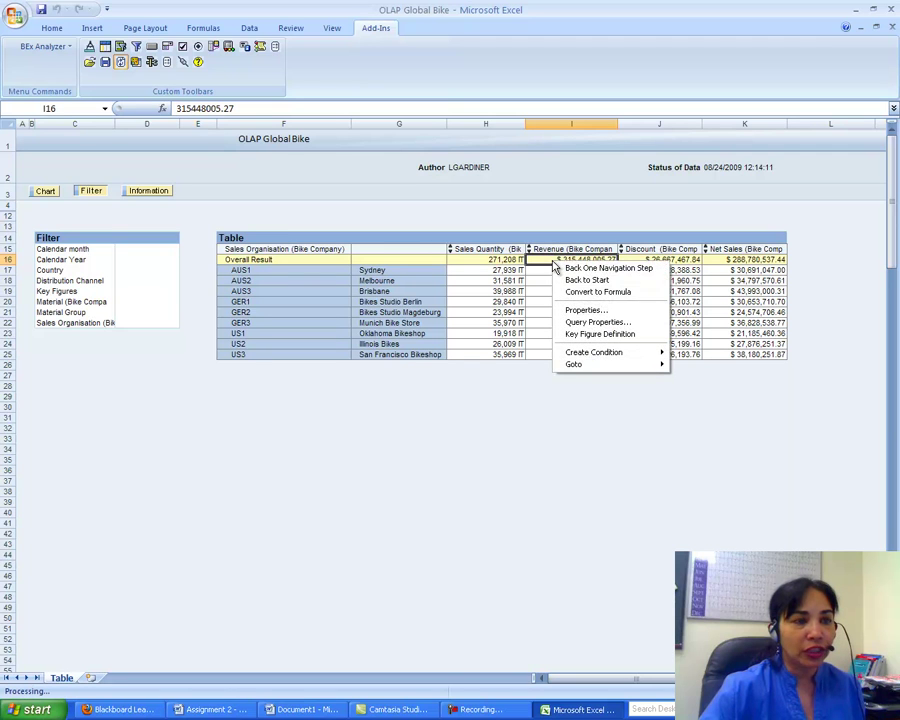
{"action": "left_click", "coordinate": [586, 310]}
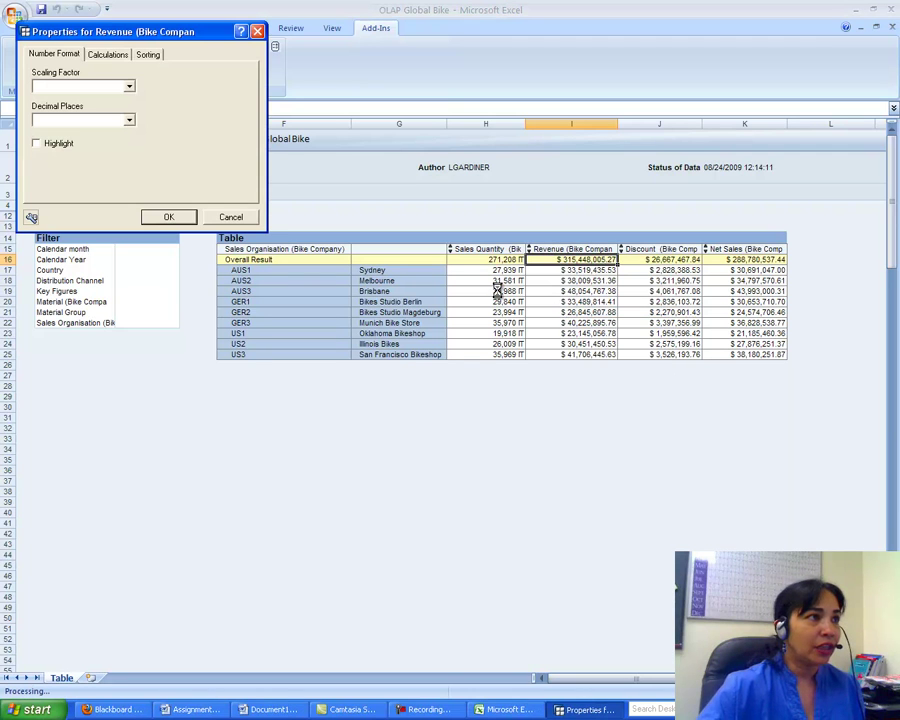
{"action": "left_click", "coordinate": [148, 54]}
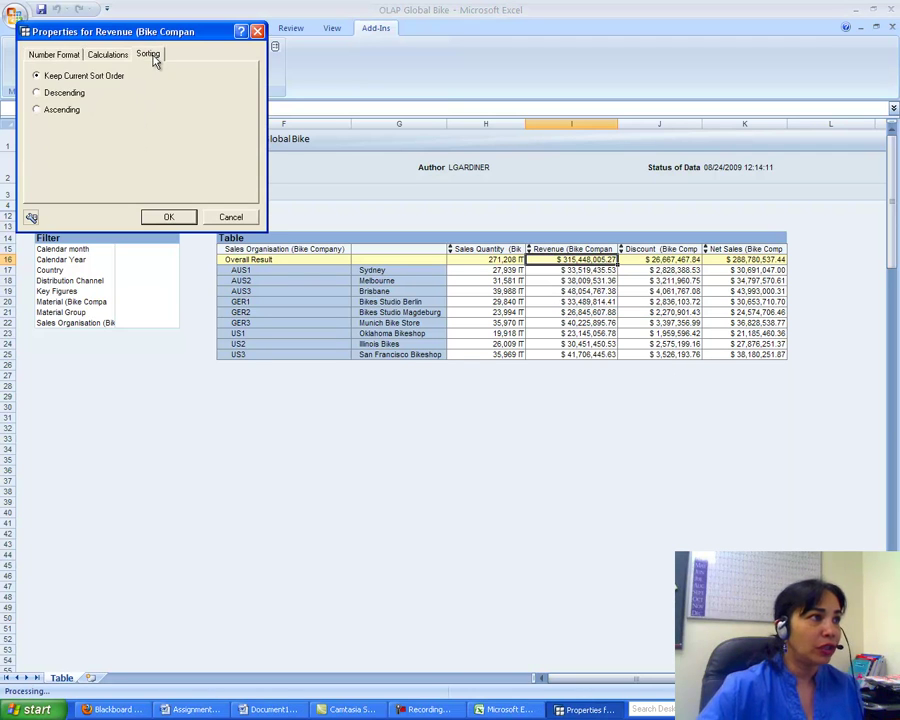
{"action": "left_click", "coordinate": [36, 110]}
{"action": "left_click", "coordinate": [168, 217]}
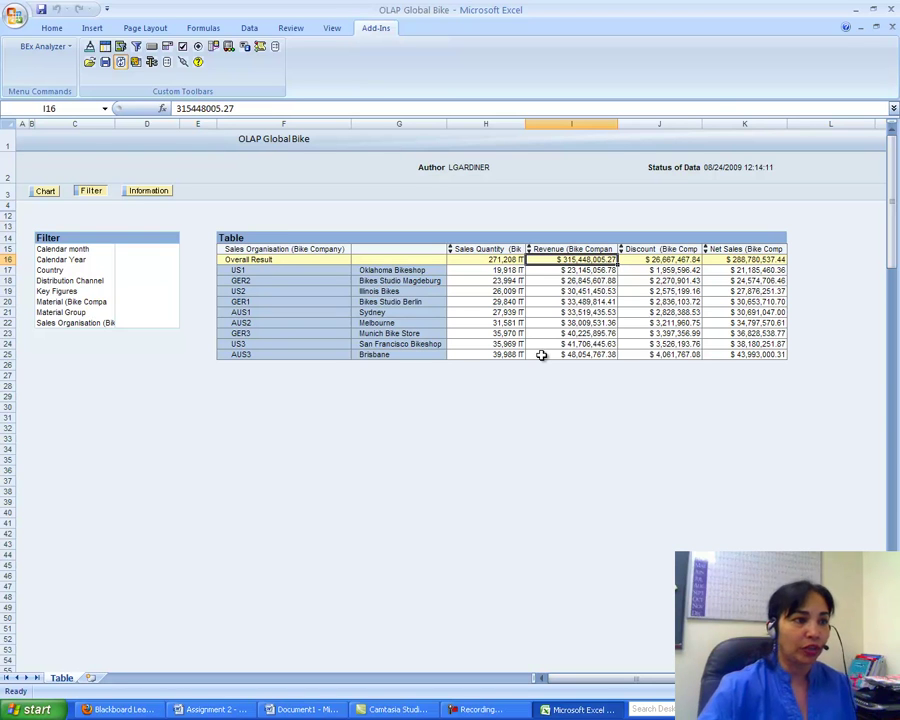
Switch to Document1 in Word and enter the answer AUS3 Brisbane below question 3
{"action": "left_click", "coordinate": [324, 711]}
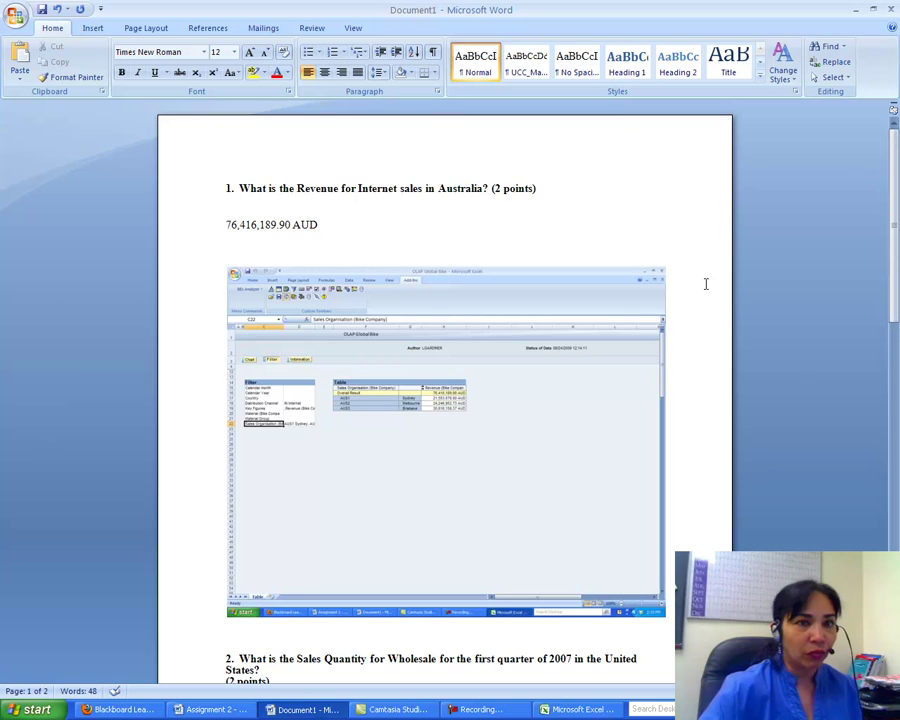
{"action": "left_click_drag", "start_coordinate": [896, 195], "coordinate": [820, 510]}
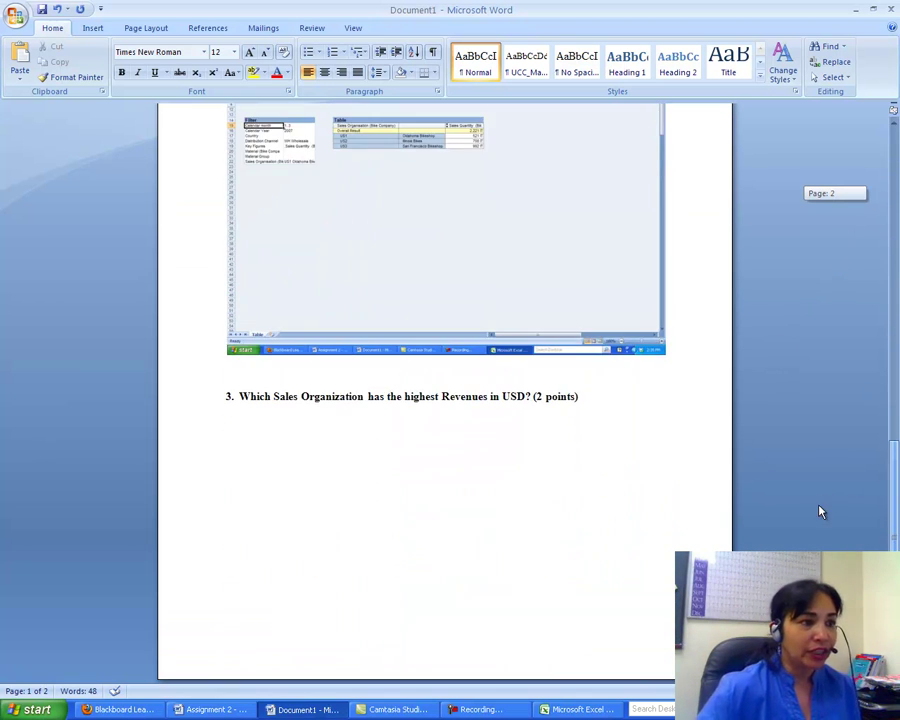
{"action": "left_click", "coordinate": [381, 483]}
{"action": "key", "text": "Return"}
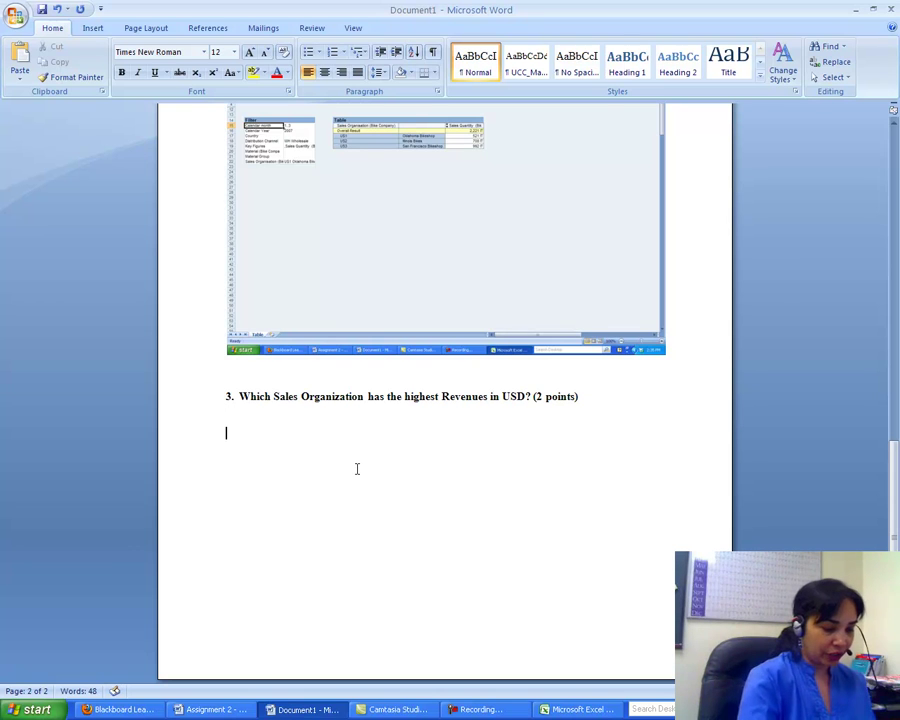
{"action": "type", "text": "AUS3 "}
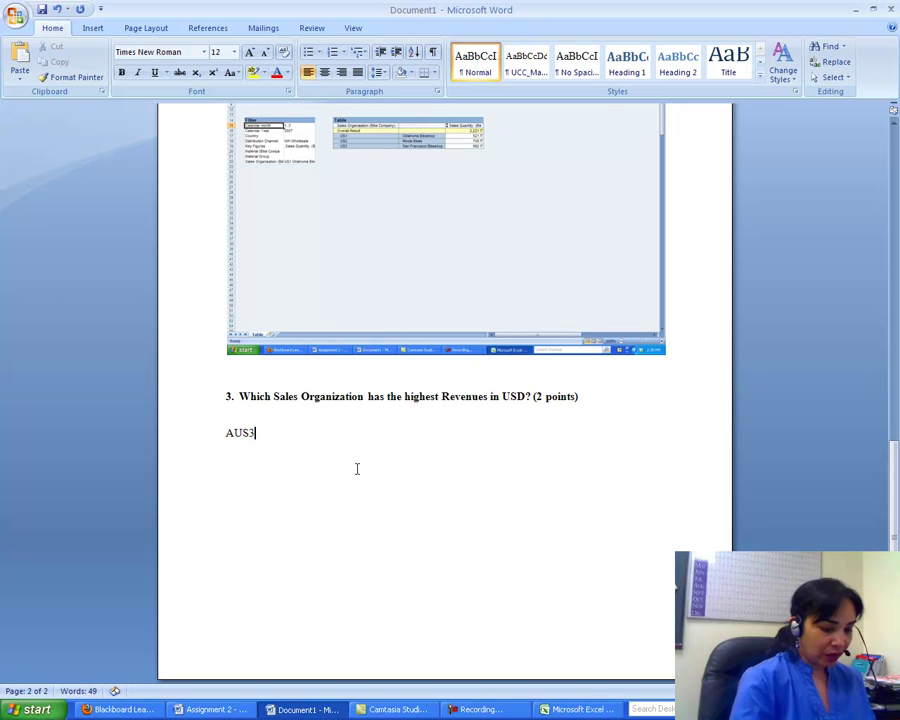
{"action": "type", "text": "Brisbane"}
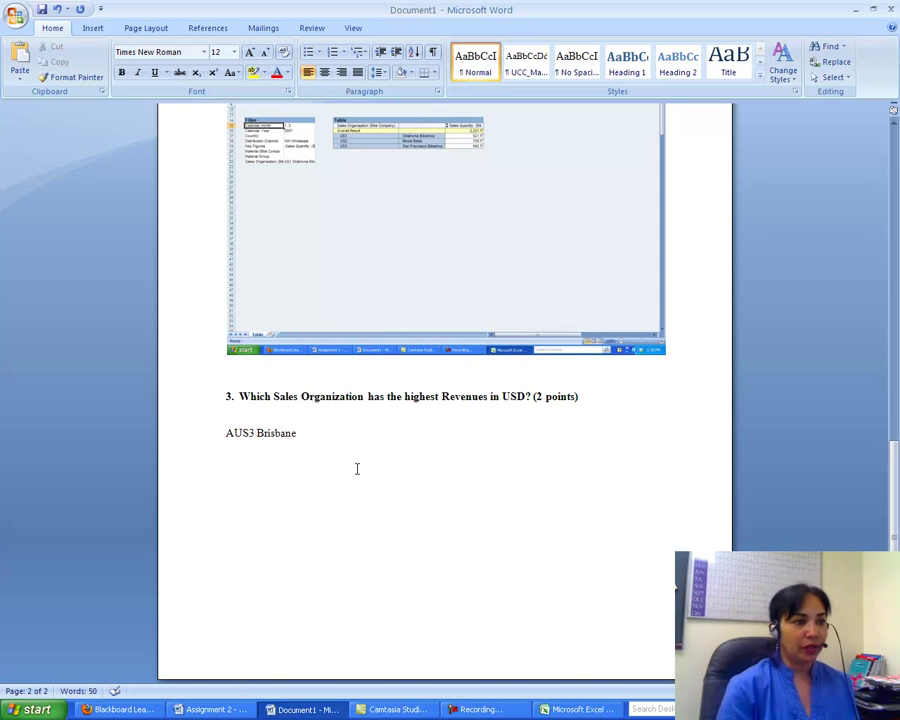
Capture a screenshot of the sorted OLAP Global Bike query in Excel and return to Document1 in Word
{"action": "left_click", "coordinate": [578, 709]}
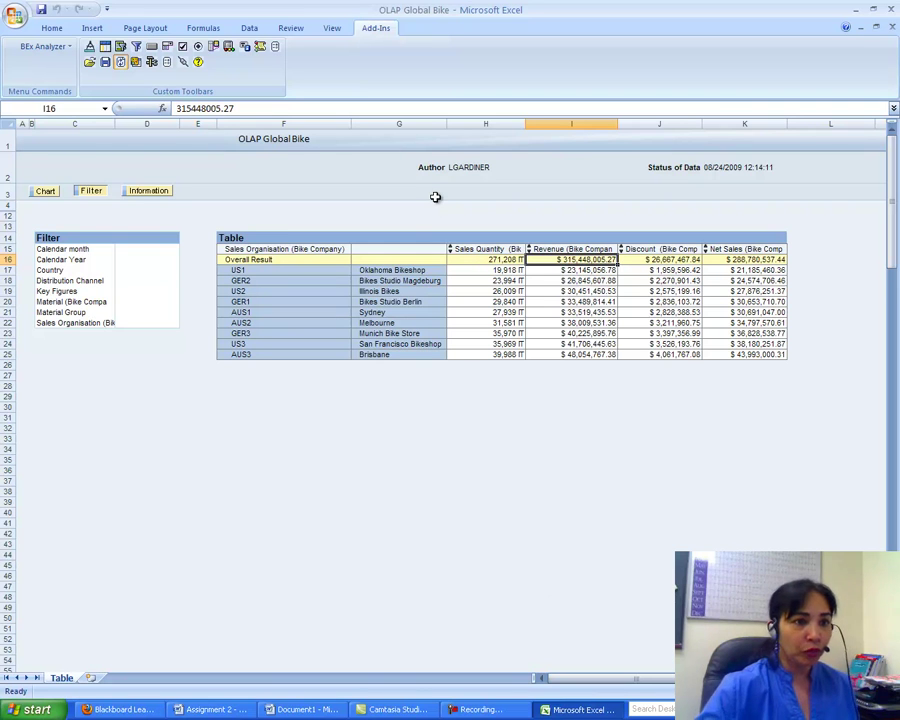
{"action": "left_click", "coordinate": [303, 709]}
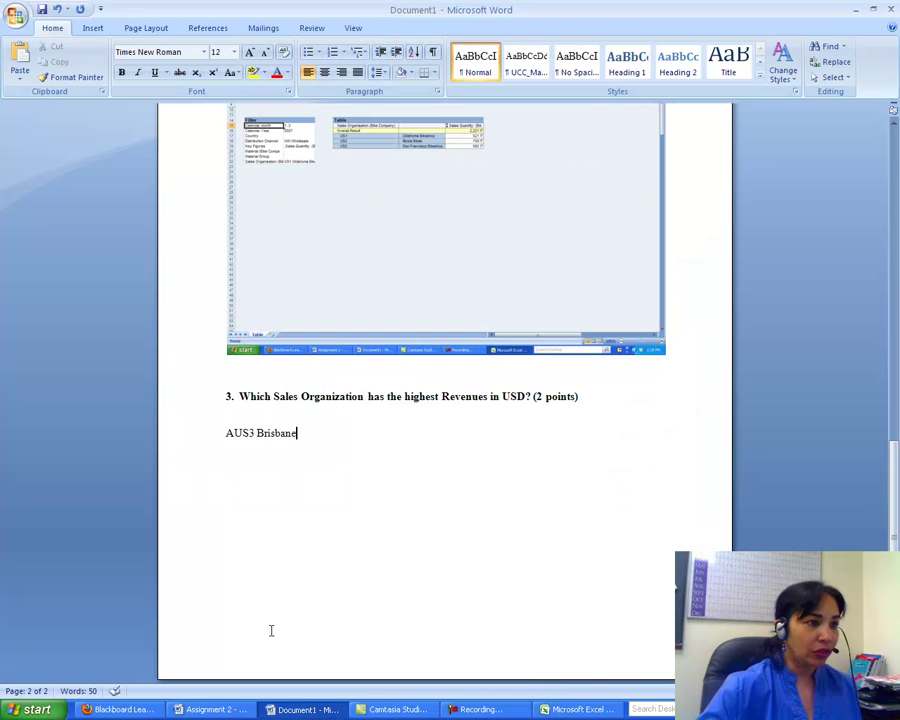